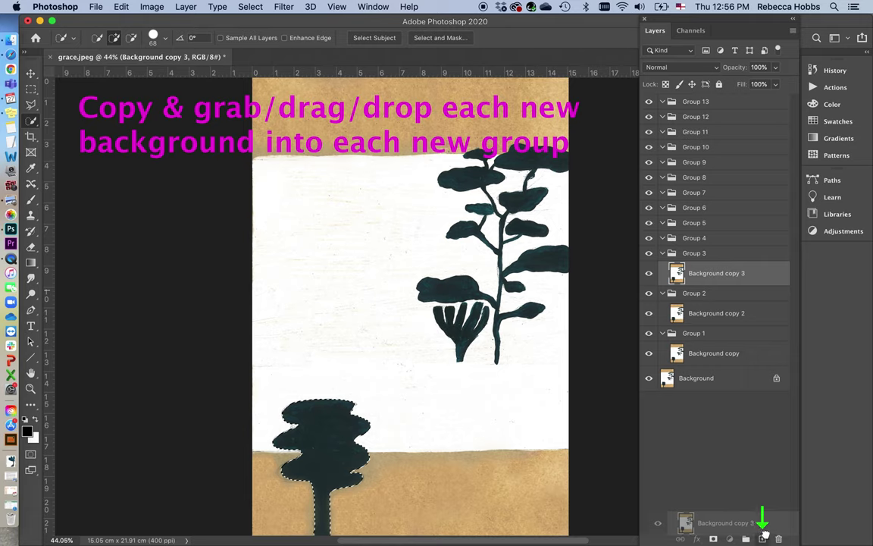
Duplicate the background copy layer repeatedly and place one copy in each group from Group 4 up to Group 13.
drag(725, 271, 763, 539)
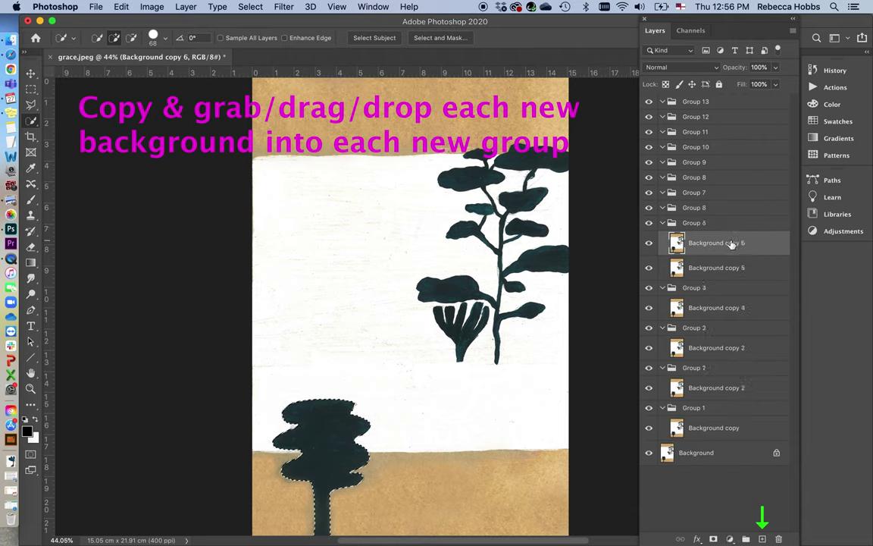
drag(731, 243, 763, 539)
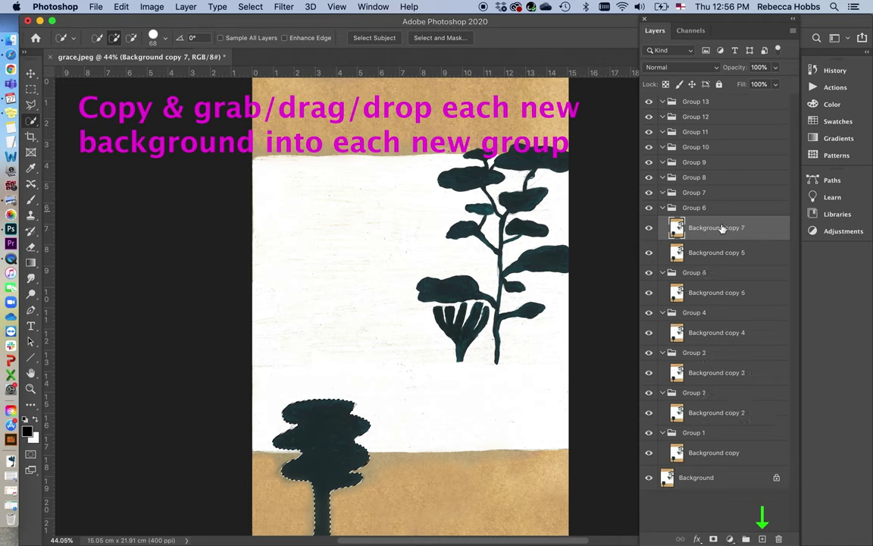
drag(721, 218, 762, 538)
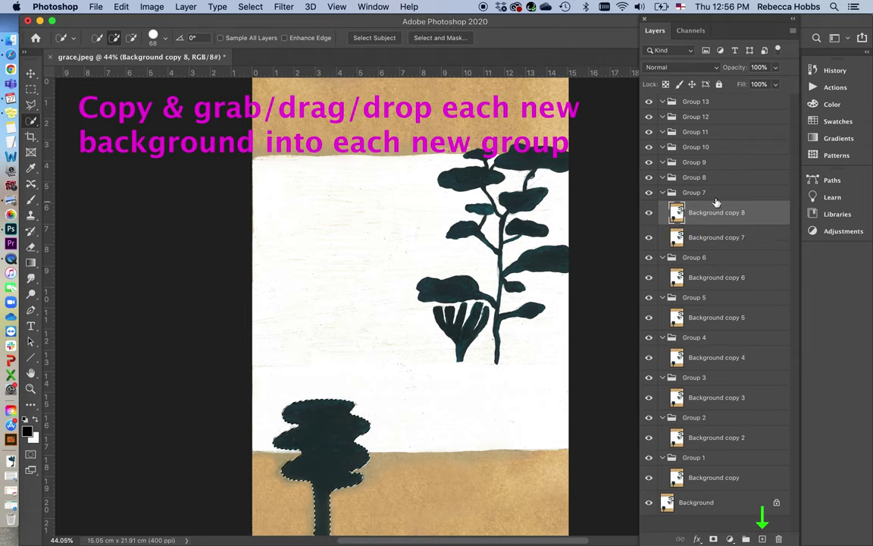
drag(716, 202, 763, 539)
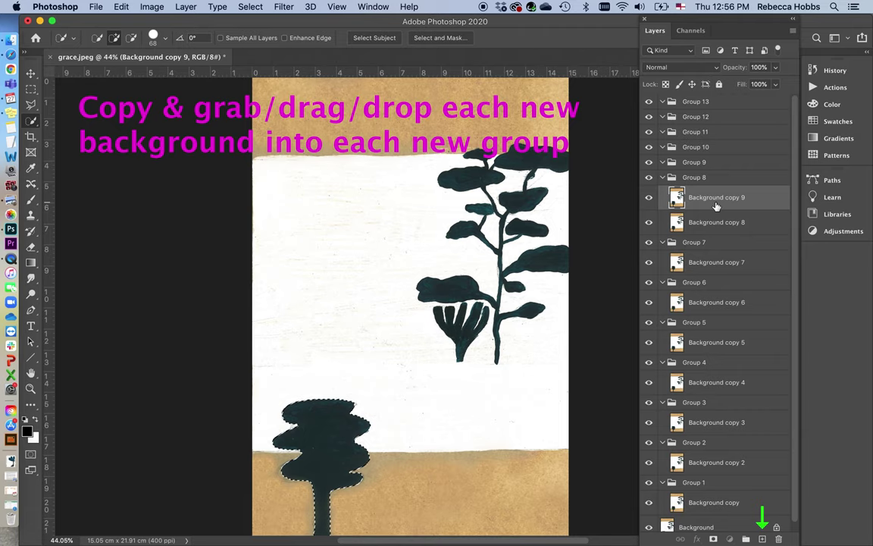
drag(717, 206, 763, 539)
drag(695, 176, 728, 168)
drag(720, 167, 762, 539)
drag(720, 152, 760, 539)
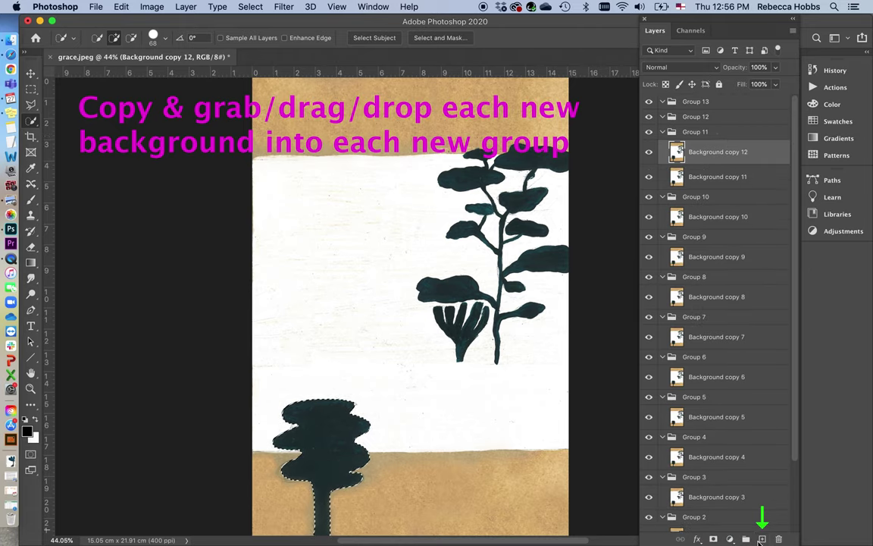
drag(714, 147, 762, 539)
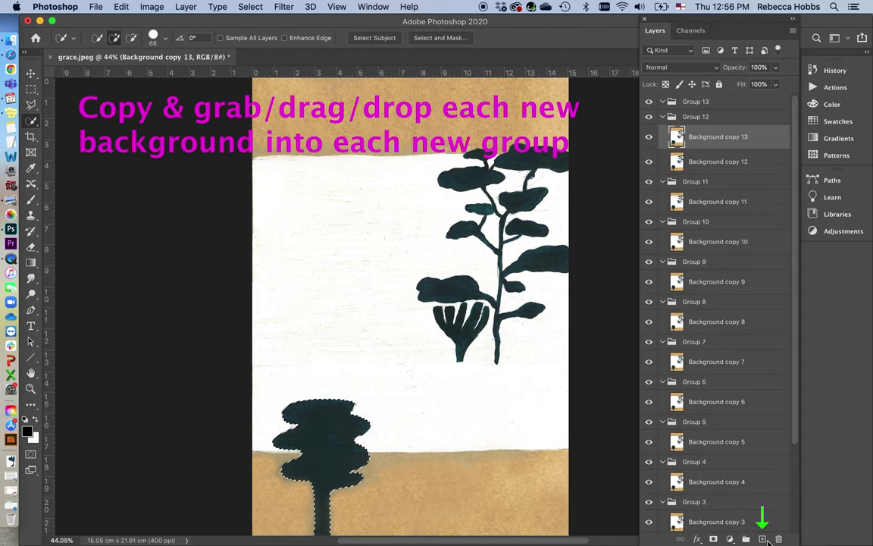
drag(658, 135, 726, 101)
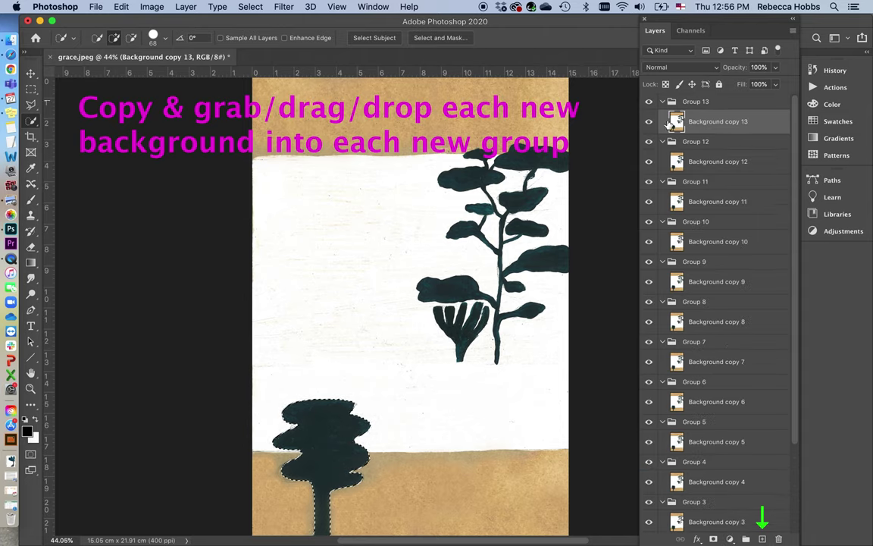
Collapse and hide every group from Group 13 down to Group 2, leaving only Group 1 open and visible.
click(663, 102)
click(649, 102)
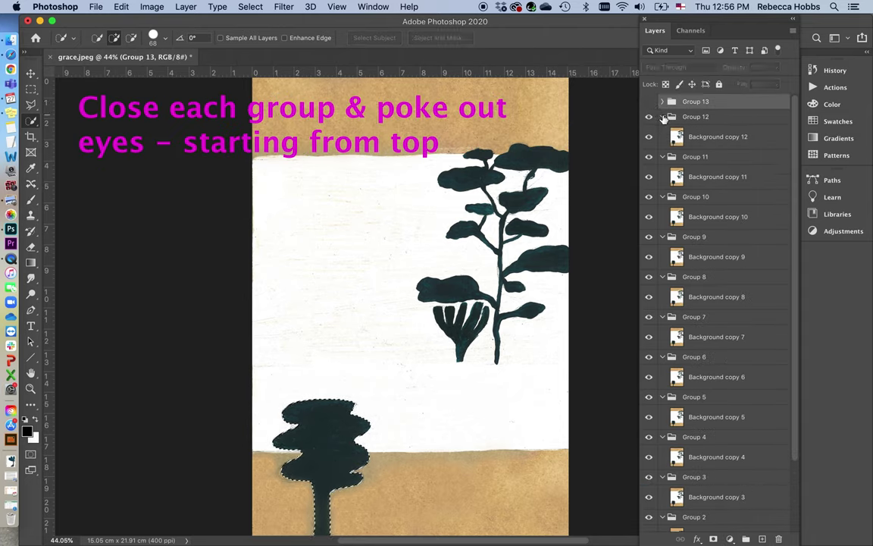
click(662, 117)
click(663, 132)
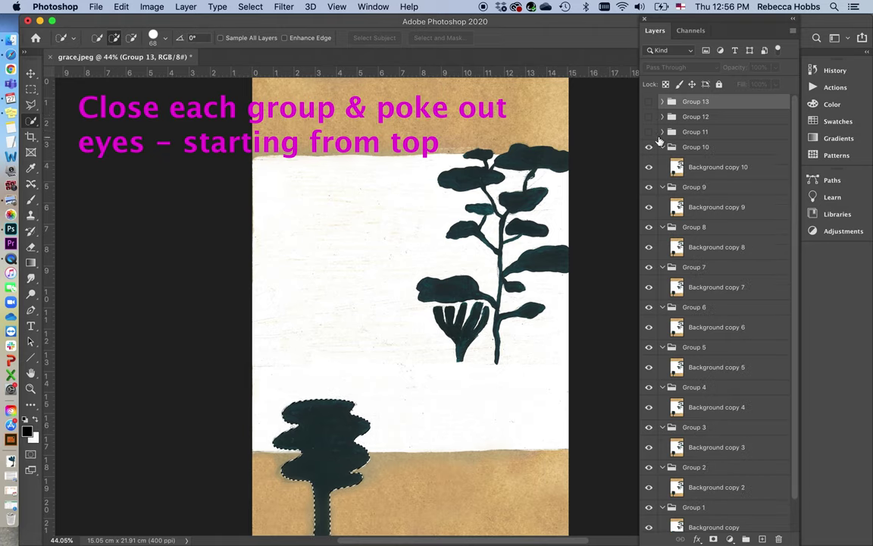
click(663, 147)
click(649, 147)
click(662, 162)
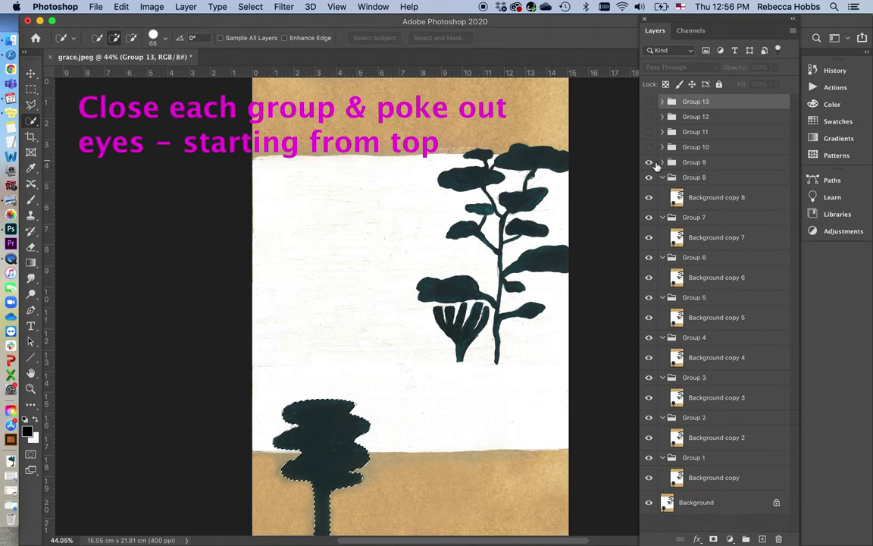
click(663, 177)
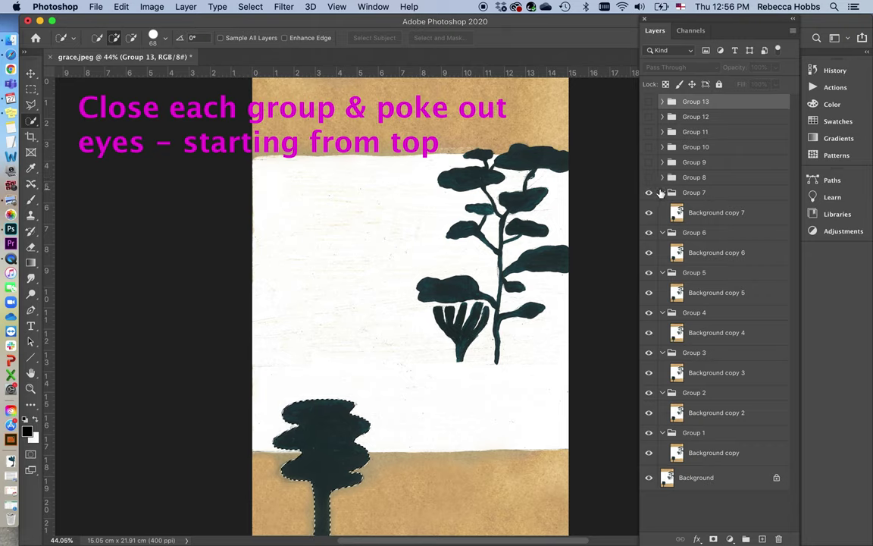
click(661, 193)
click(663, 208)
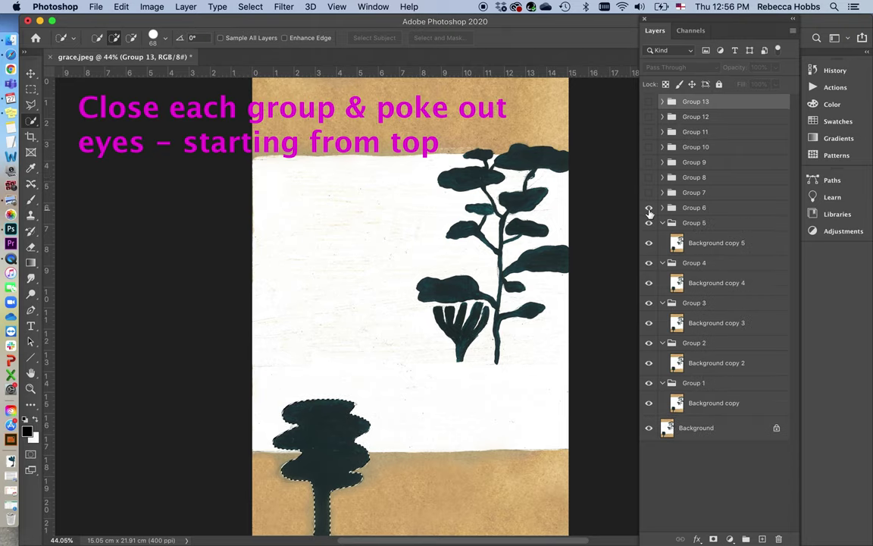
click(662, 223)
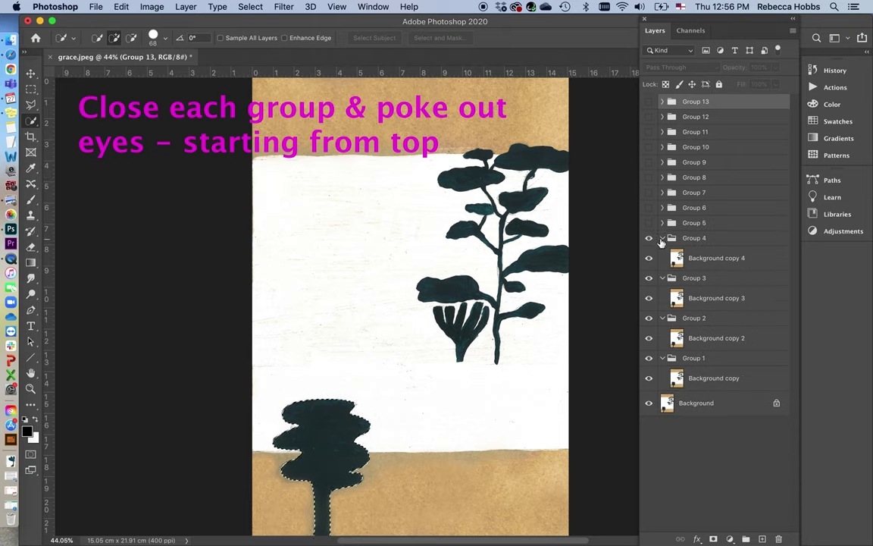
click(662, 240)
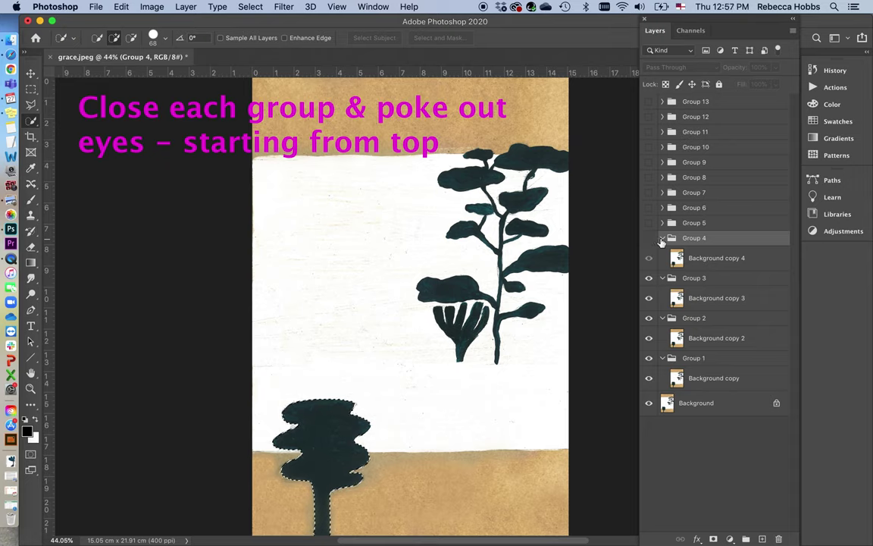
click(662, 238)
click(662, 253)
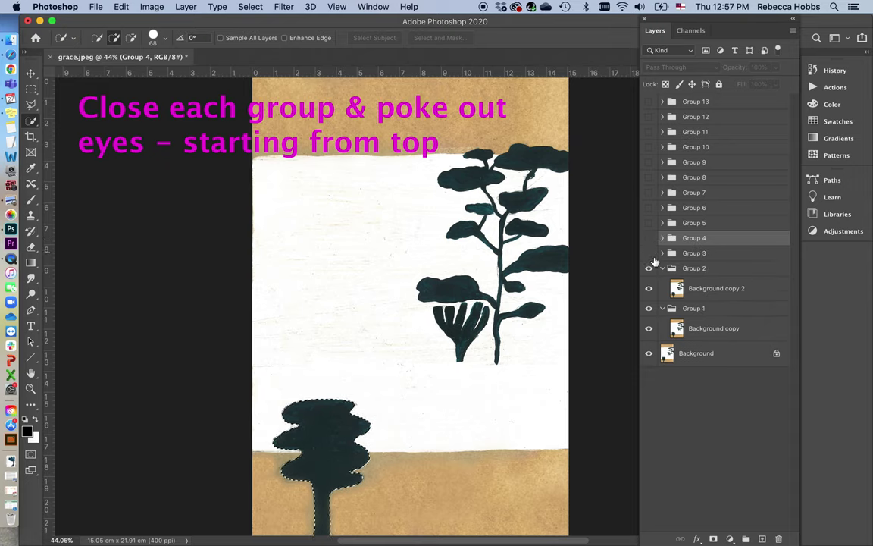
click(663, 269)
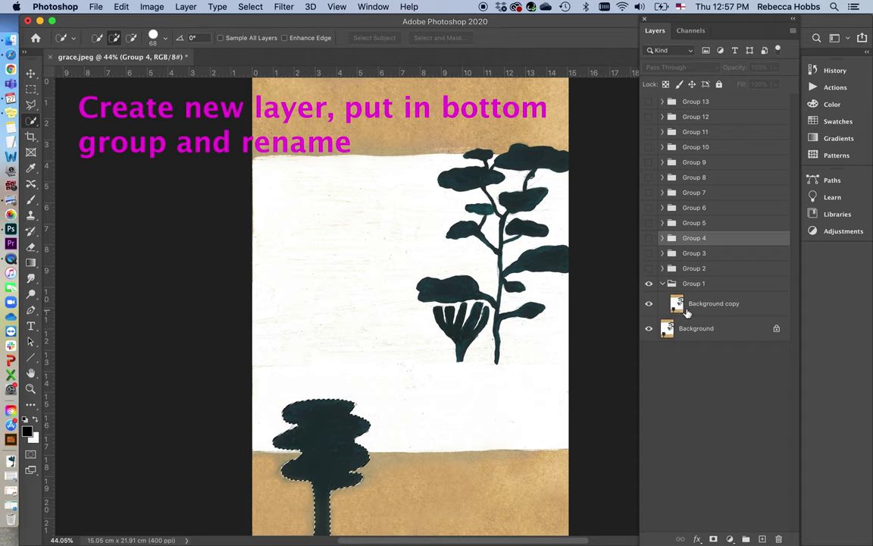
Create a new layer, place it in Group 1 above the background copy and rename it "deer".
click(762, 538)
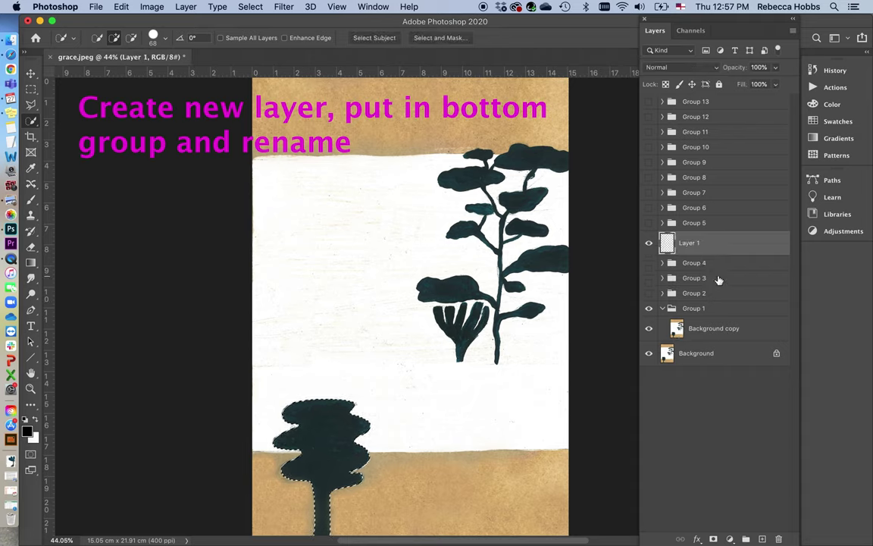
drag(712, 253, 708, 318)
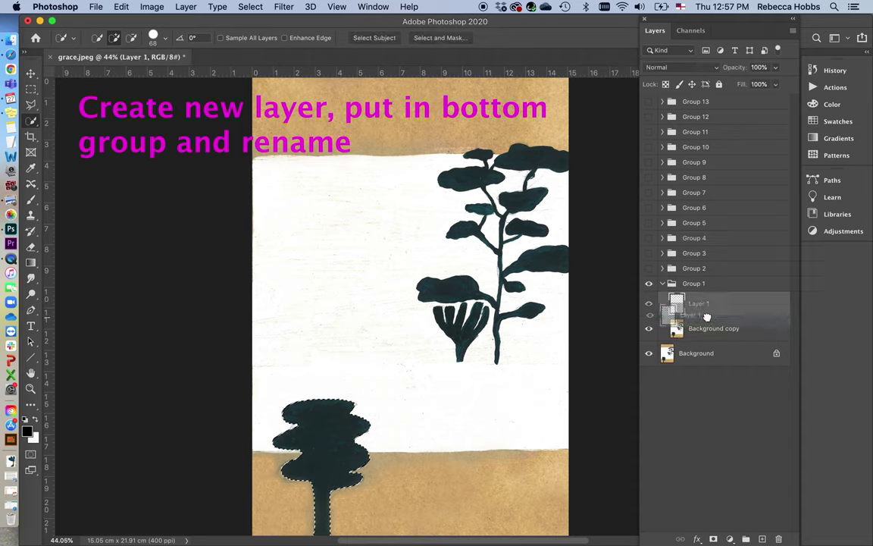
double_click(699, 304)
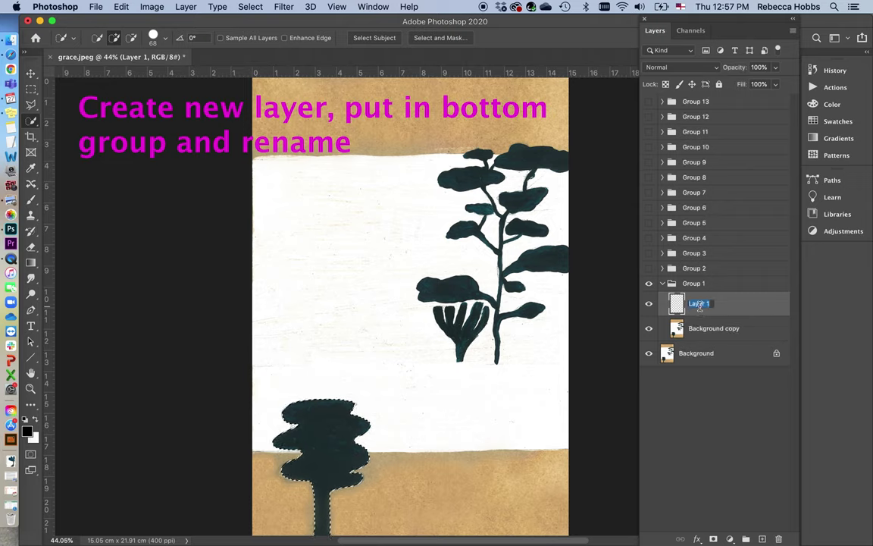
key(BackSpace)
text(deer)
key(Return)
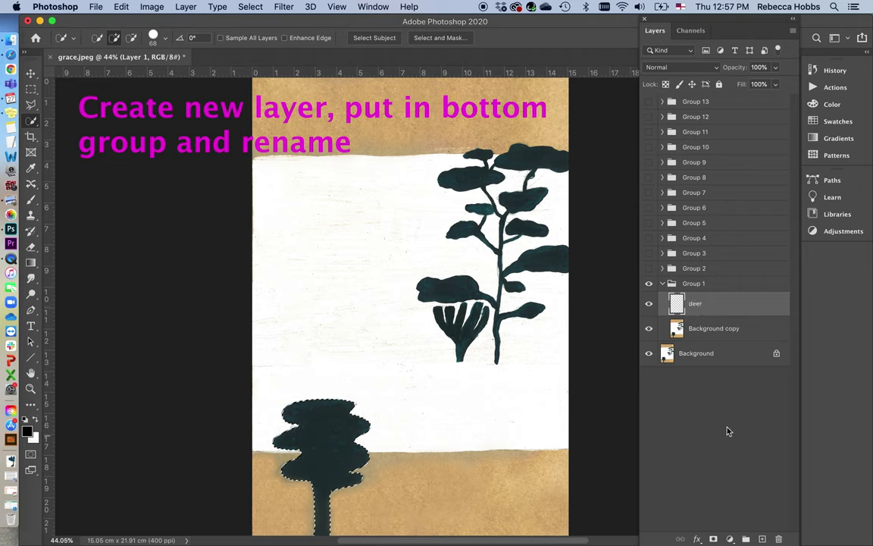
Load the saved "deer" channel as a new selection on the deer layer.
click(250, 7)
click(273, 268)
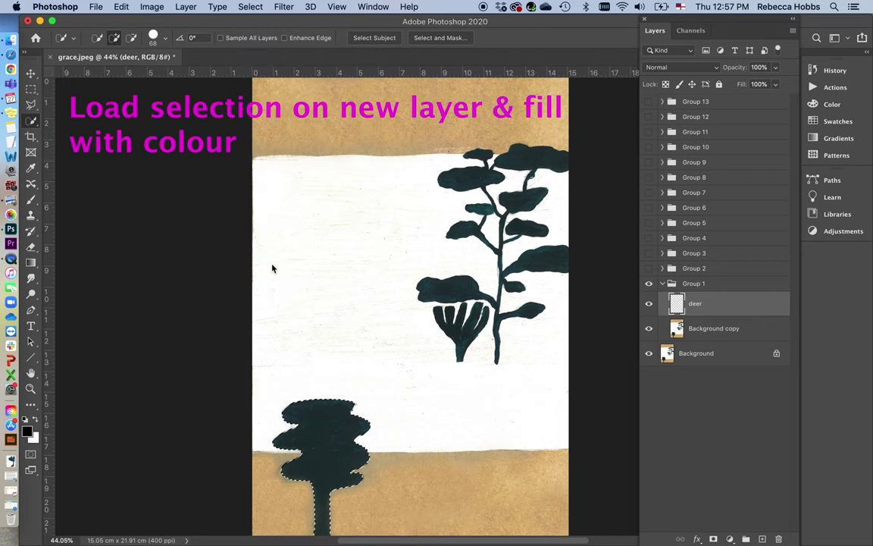
click(413, 213)
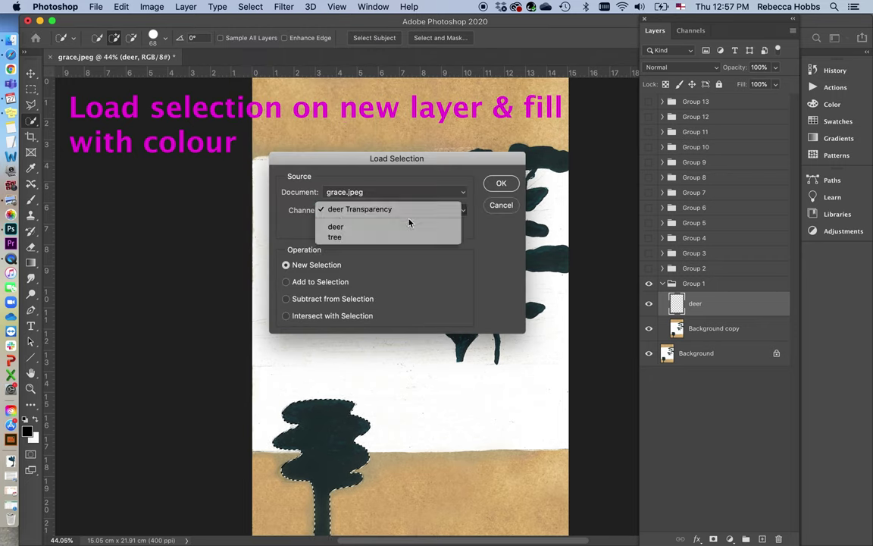
click(393, 226)
click(508, 187)
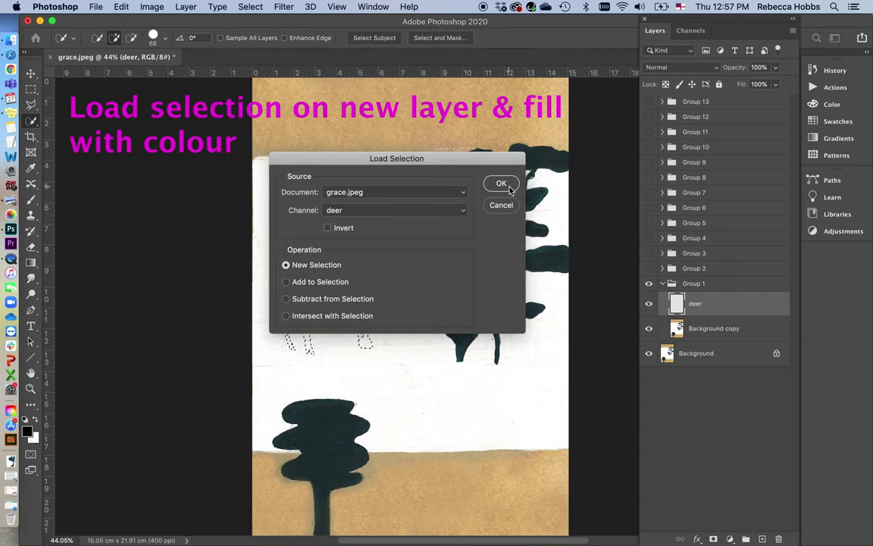
Fill the deer selection with a near-black custom colour in Normal mode at 50% opacity.
click(121, 7)
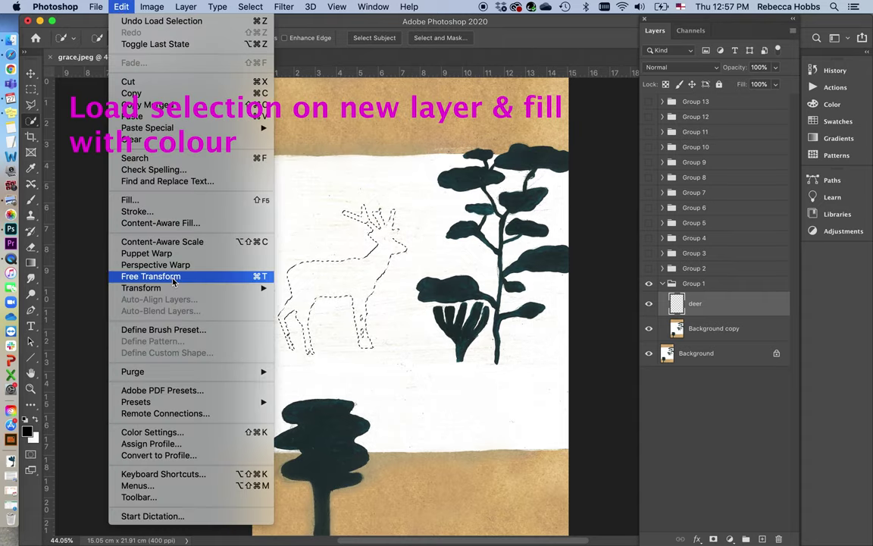
click(168, 200)
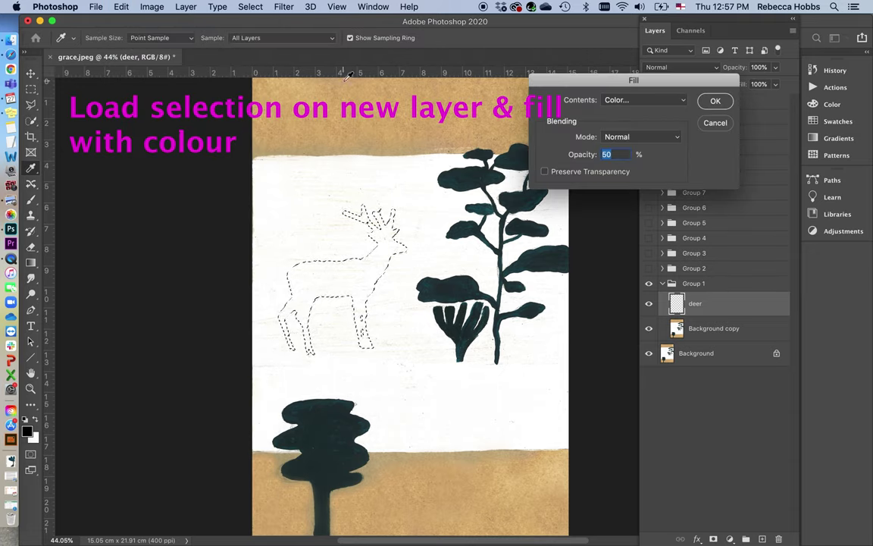
click(668, 100)
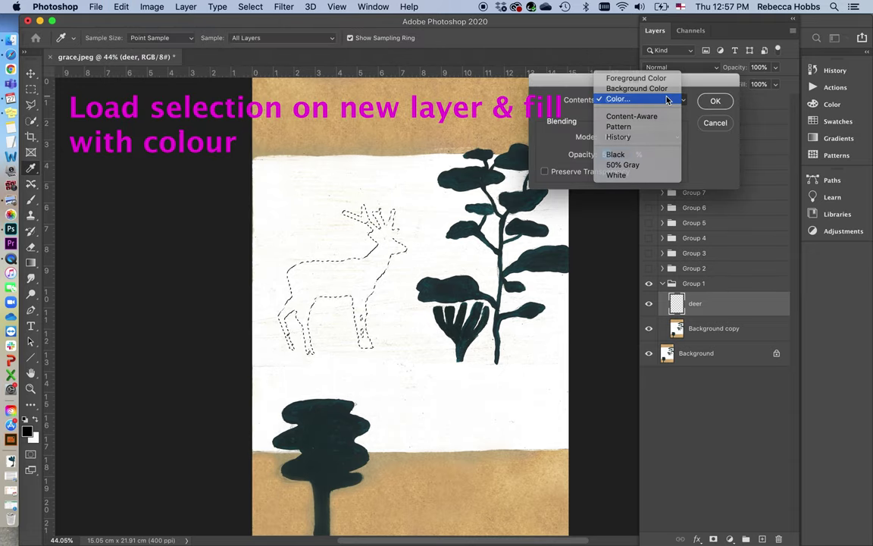
click(668, 99)
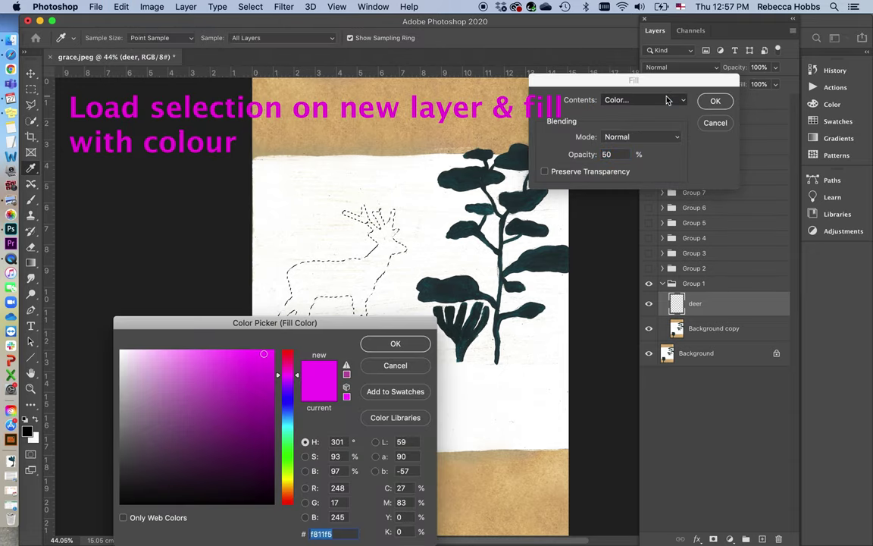
click(262, 503)
click(395, 343)
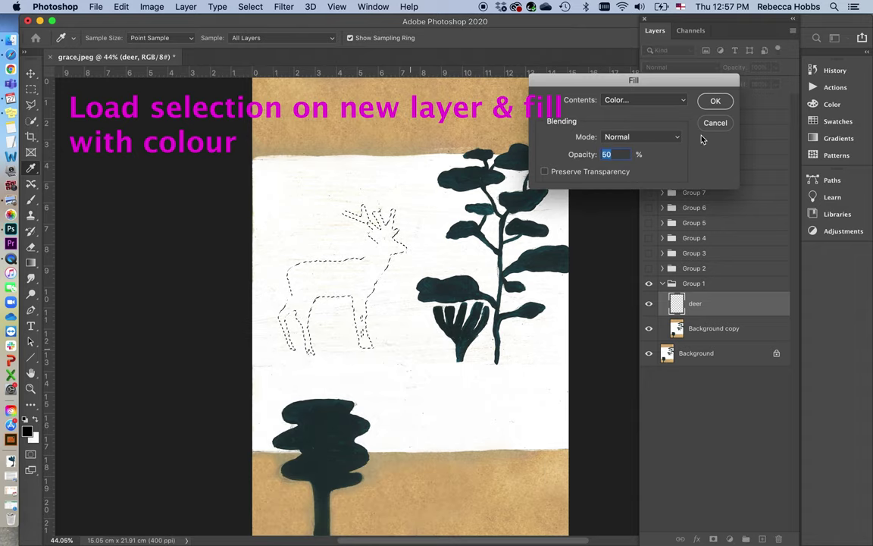
click(715, 101)
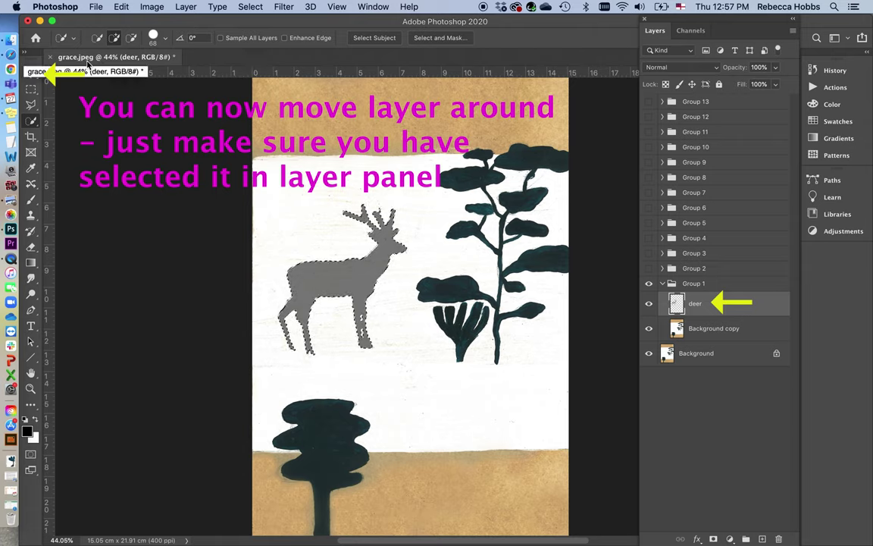
Deselect the deer and move it down to the artwork's lower-left corner, overlapping the dark tree.
click(31, 75)
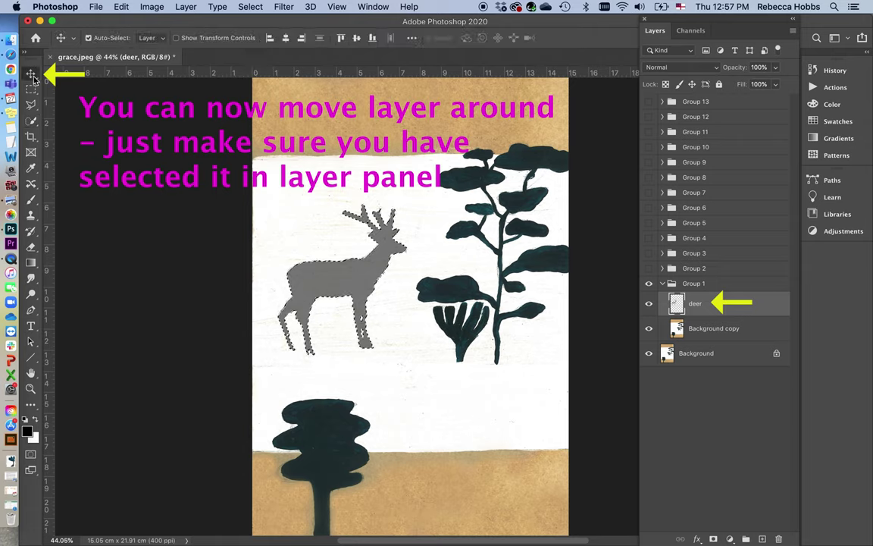
key(super+d)
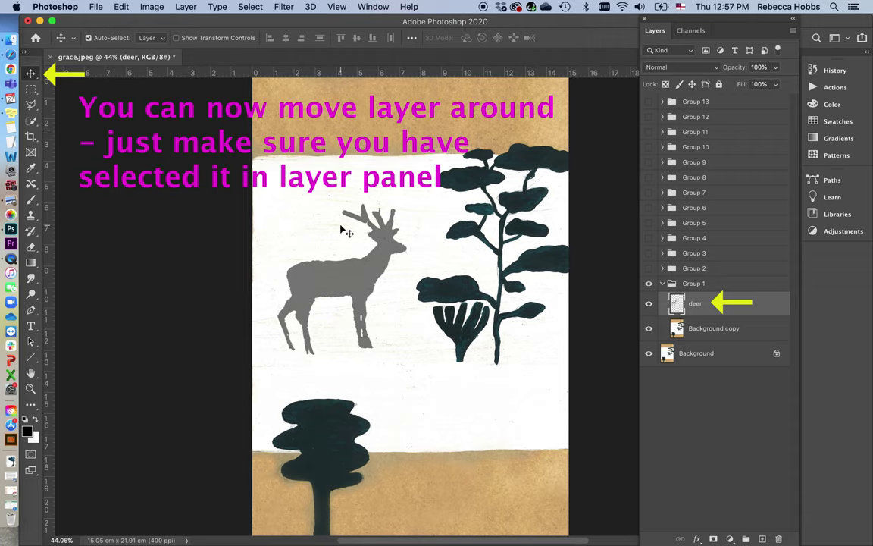
drag(303, 320, 271, 479)
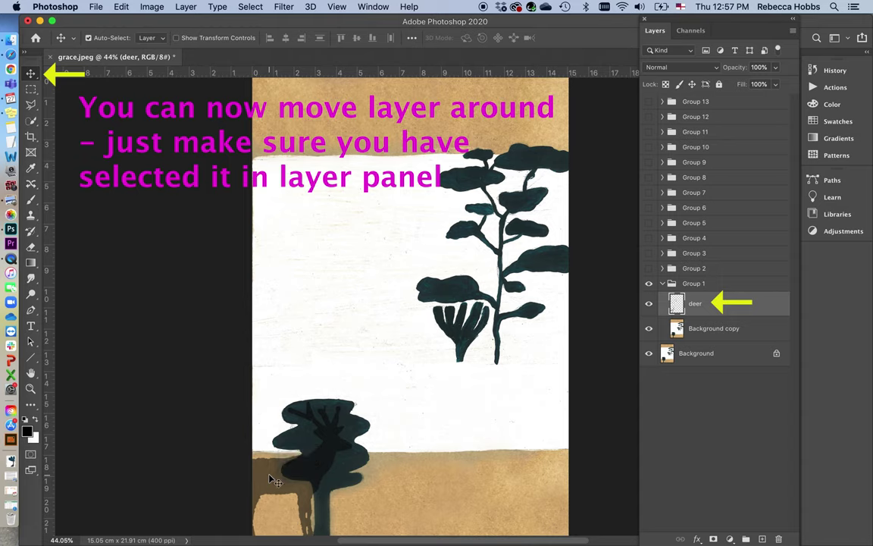
Place vertical guides across the artwork at every centimetre from 1 to 14 cm.
drag(49, 163, 274, 155)
drag(50, 144, 293, 129)
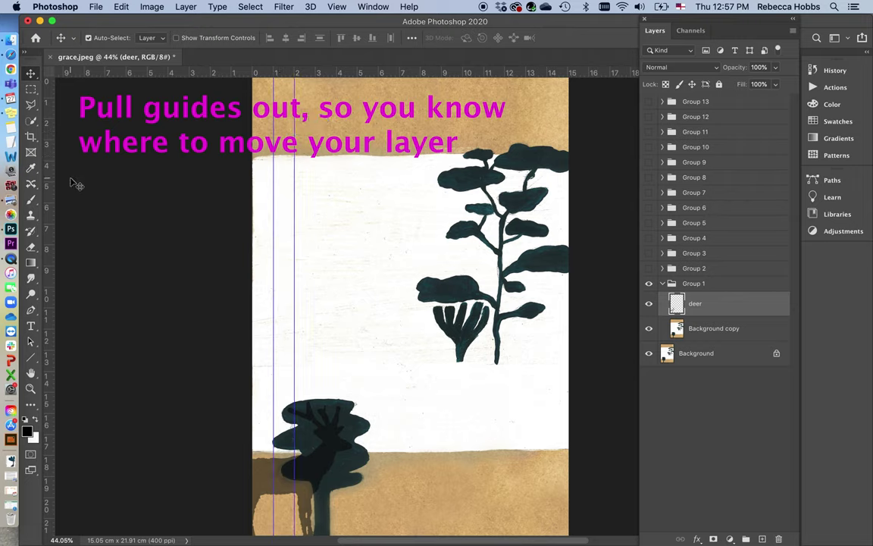
drag(48, 161, 337, 158)
drag(48, 194, 358, 154)
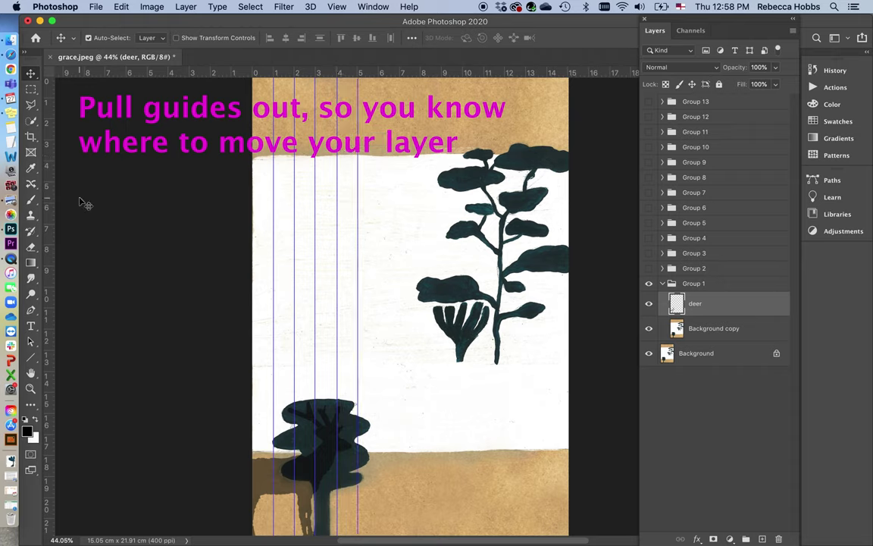
drag(48, 189, 379, 185)
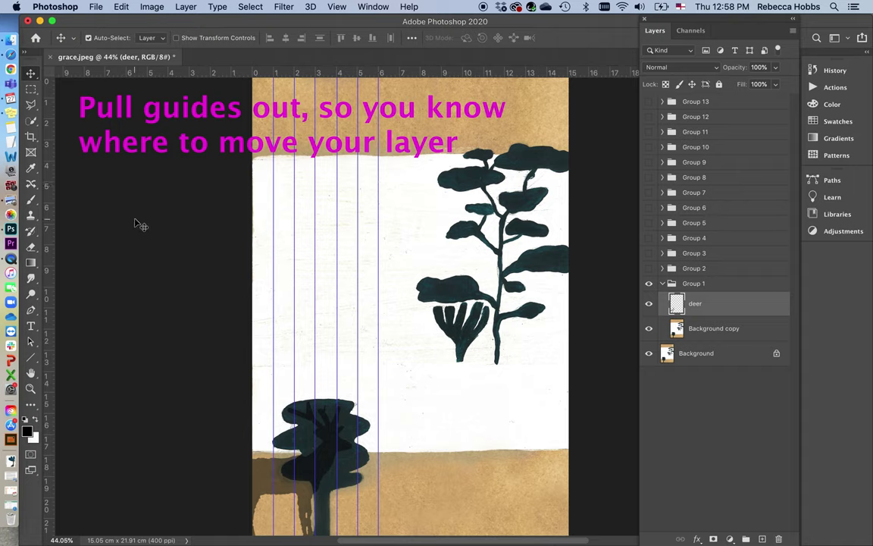
drag(47, 203, 397, 174)
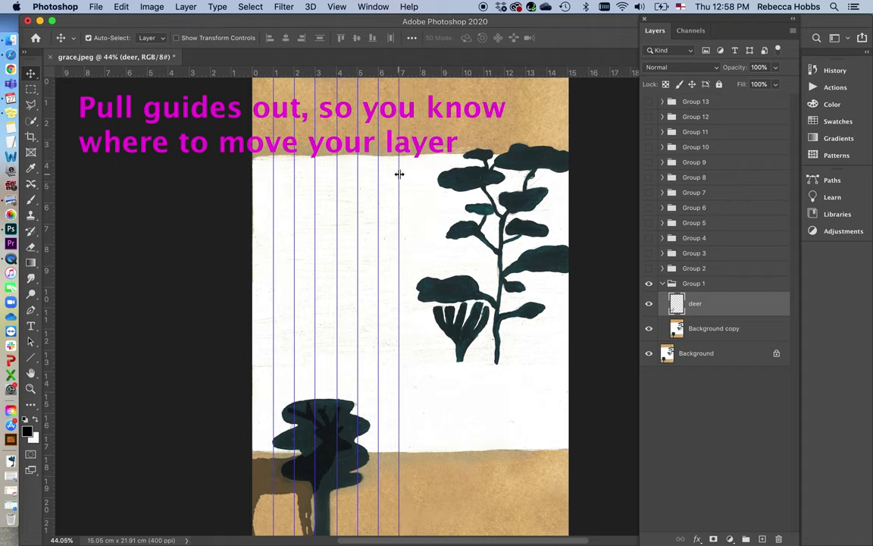
drag(47, 176, 419, 151)
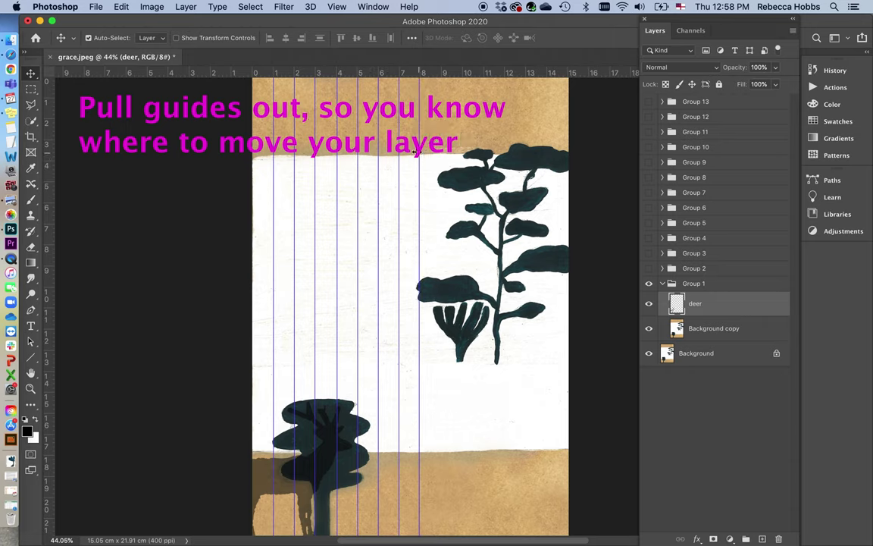
drag(50, 163, 440, 165)
drag(47, 144, 462, 112)
drag(50, 218, 482, 163)
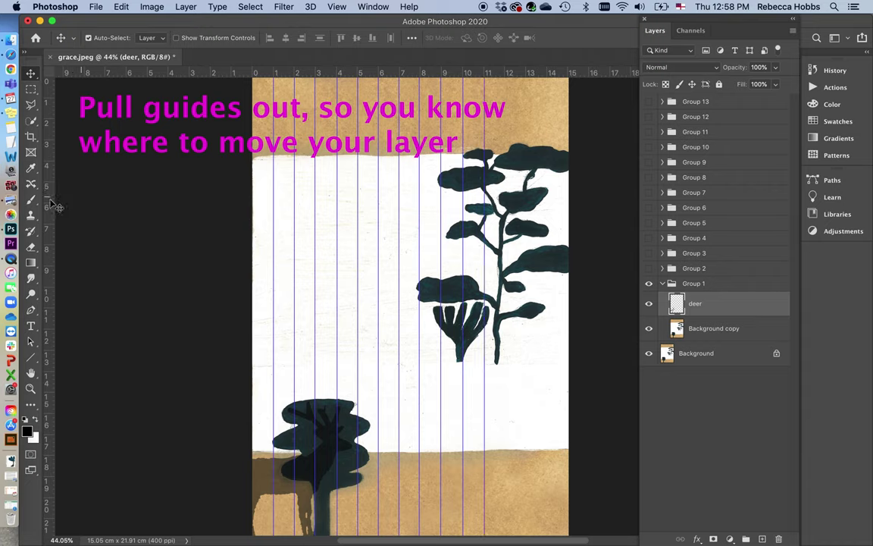
drag(50, 187, 502, 220)
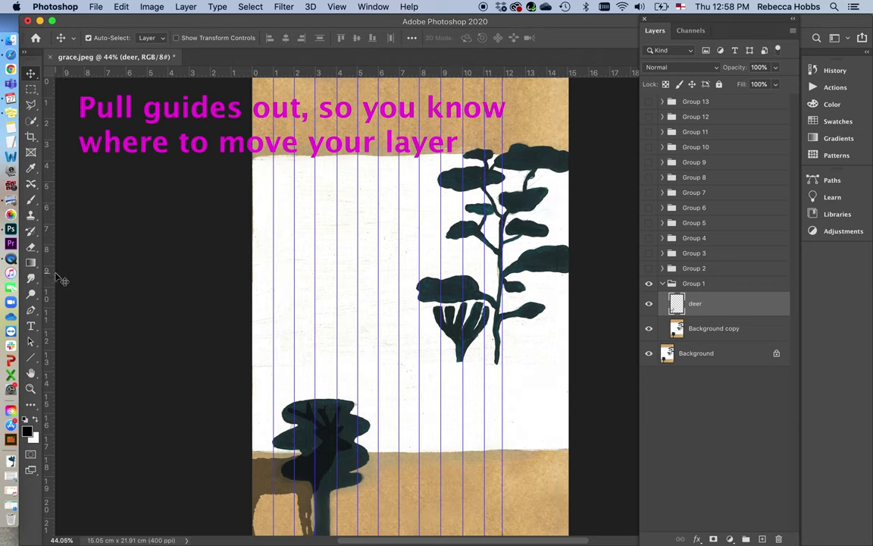
drag(49, 224, 526, 221)
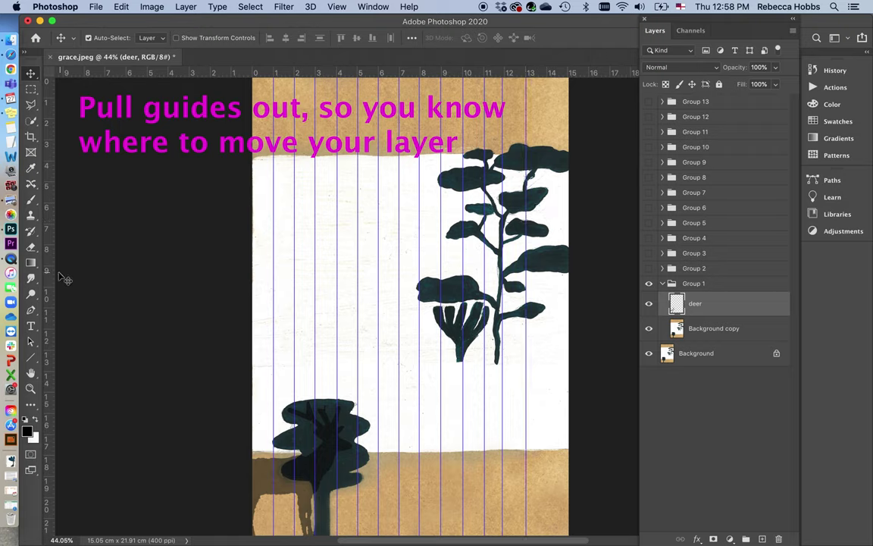
drag(48, 281, 547, 254)
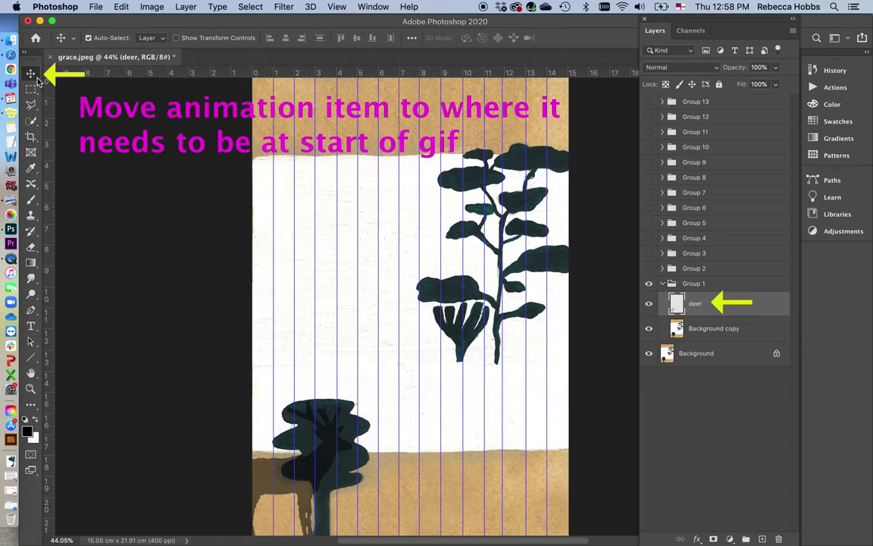
Add a horizontal guide at about 15 cm and move the deer off the canvas past its left edge.
drag(307, 479, 274, 471)
drag(372, 76, 357, 394)
drag(274, 470, 217, 473)
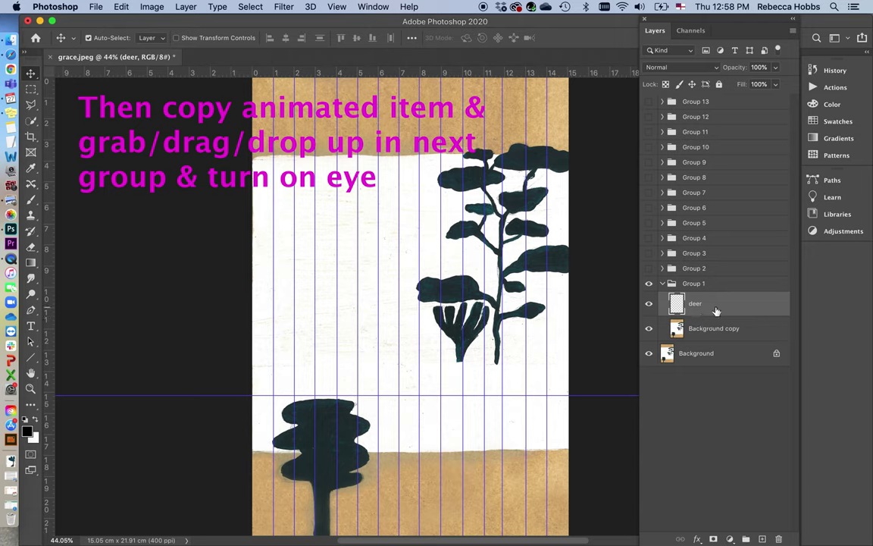
Duplicate the deer layer into Group 2, made visible, and position the copy with its nose at the 1 cm guide.
drag(716, 311, 762, 539)
drag(727, 310, 676, 272)
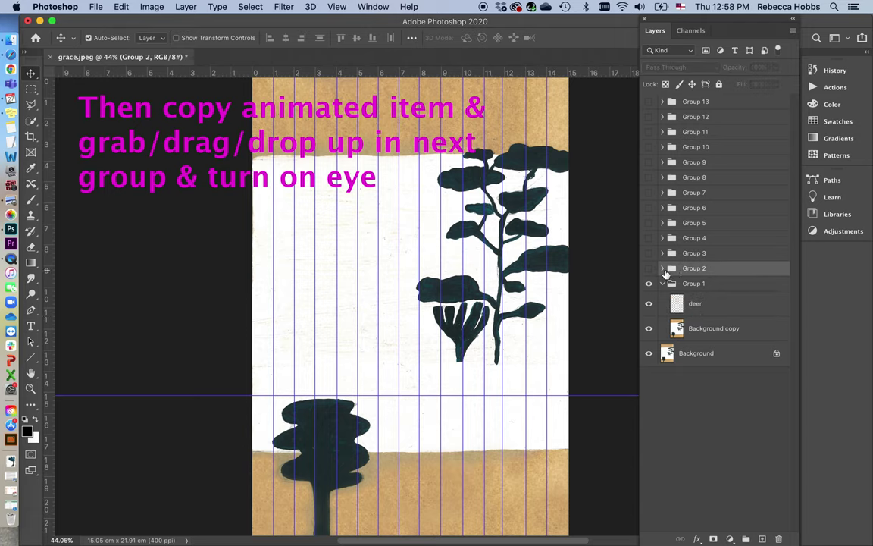
click(663, 270)
click(649, 269)
click(709, 289)
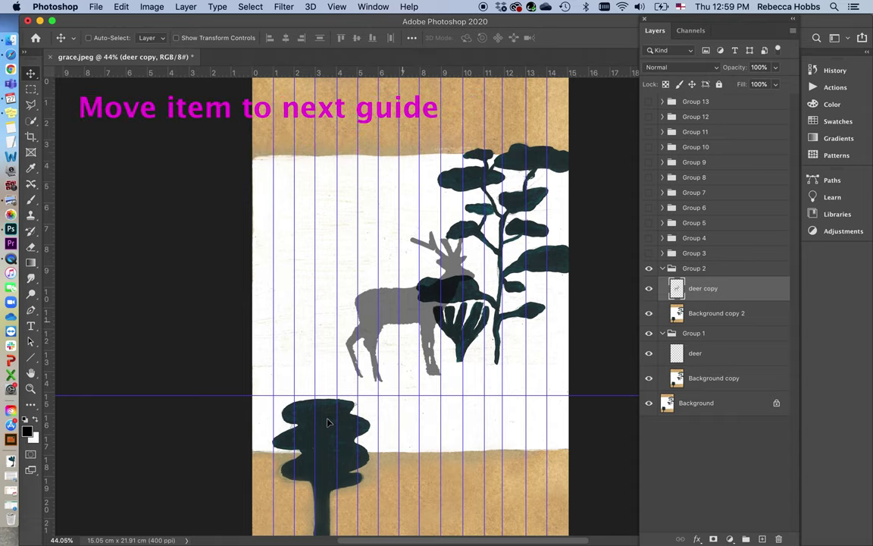
drag(423, 296, 232, 466)
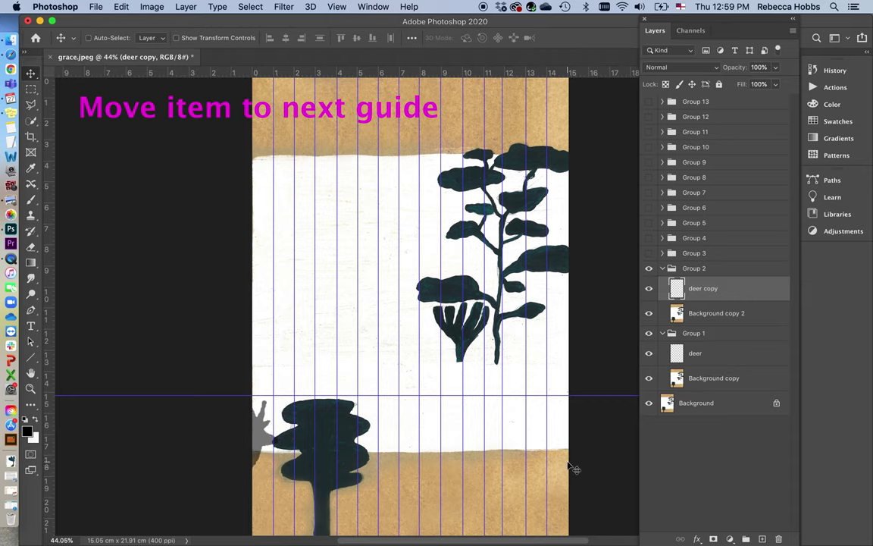
key(shift+Left)
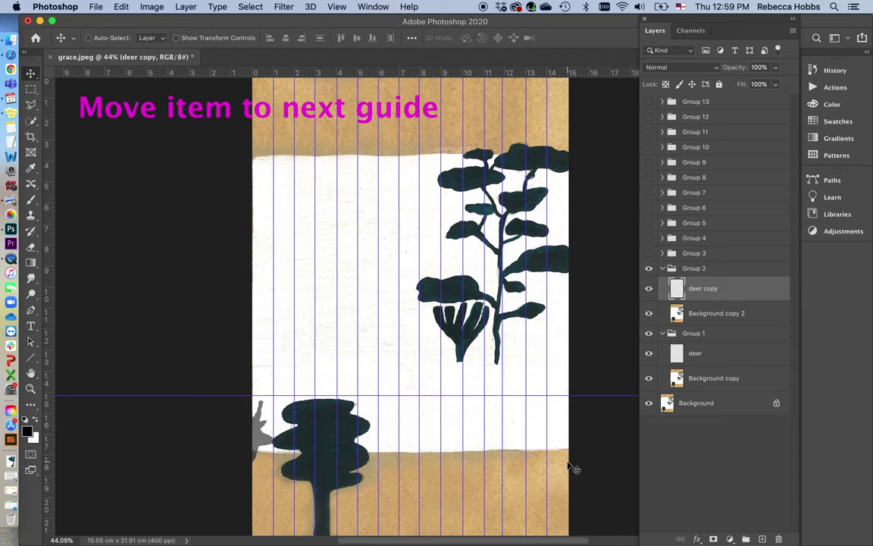
Duplicate Group 2's deer into Group 3, made visible, and shift the copy right until its nose meets the 2 cm guide.
drag(714, 290, 748, 539)
drag(701, 285, 697, 254)
click(664, 268)
click(649, 253)
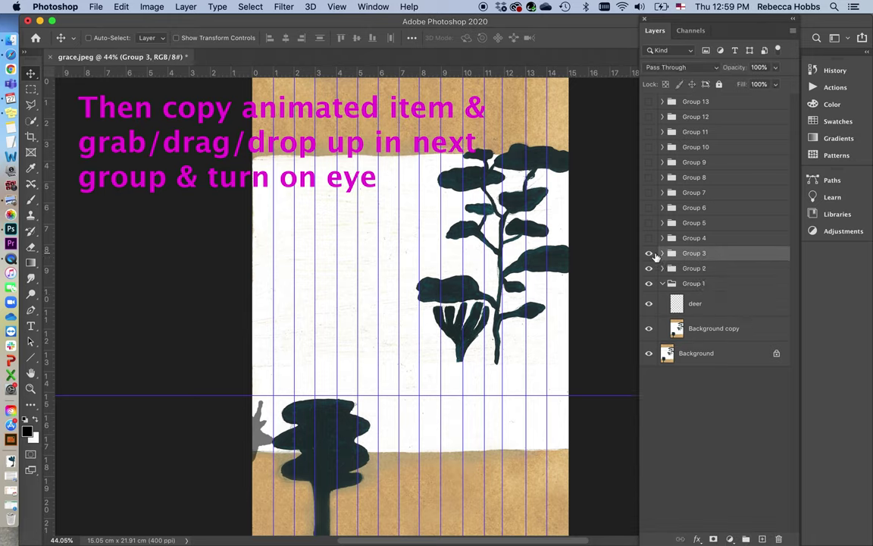
click(662, 254)
click(703, 282)
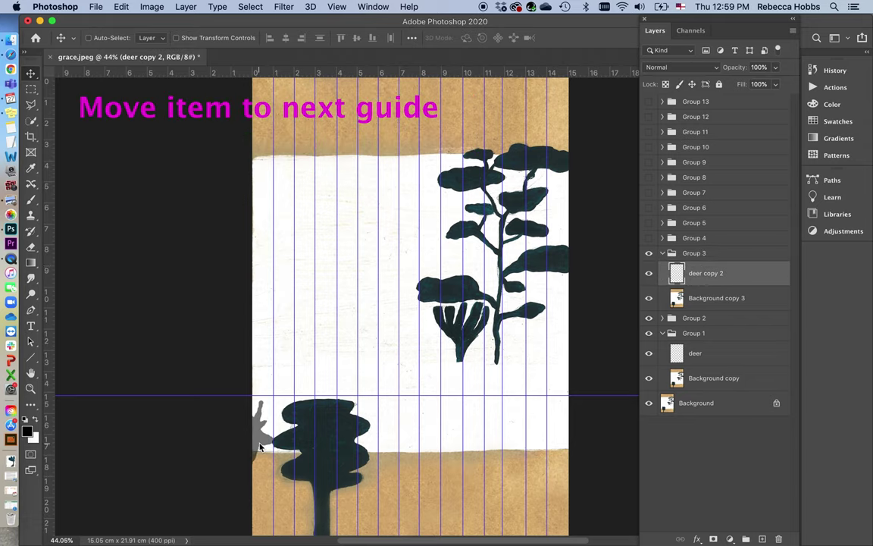
drag(260, 447, 280, 445)
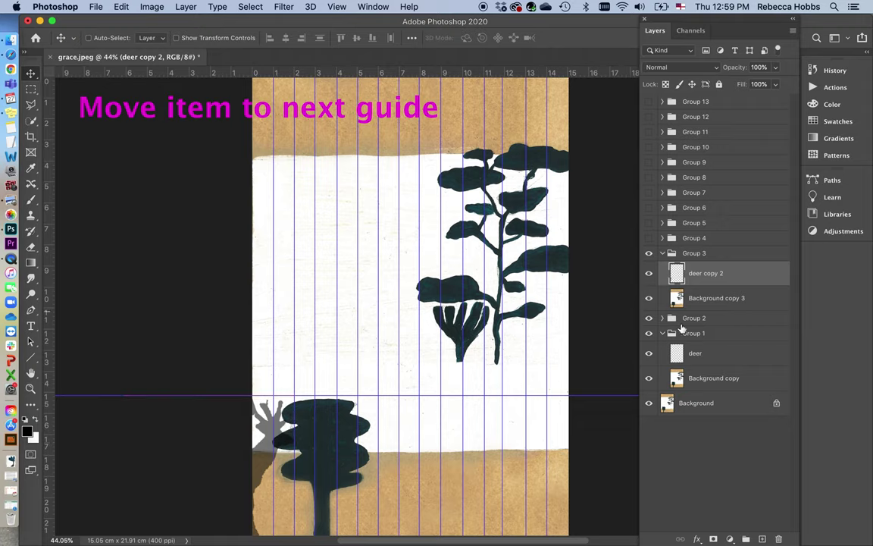
Duplicate Group 3's deer into Group 4, made visible, and shift the copy right until its nose meets the 3 cm guide.
click(664, 334)
drag(716, 273, 766, 536)
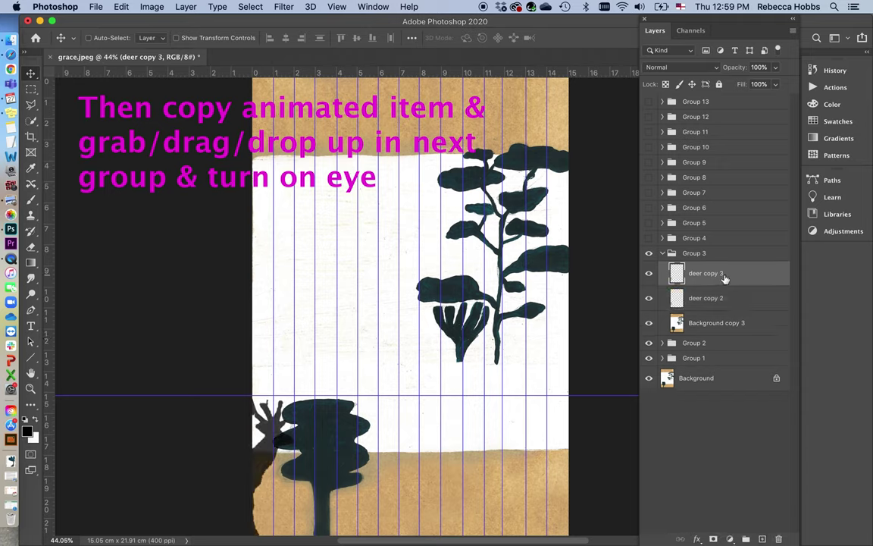
drag(725, 277, 723, 238)
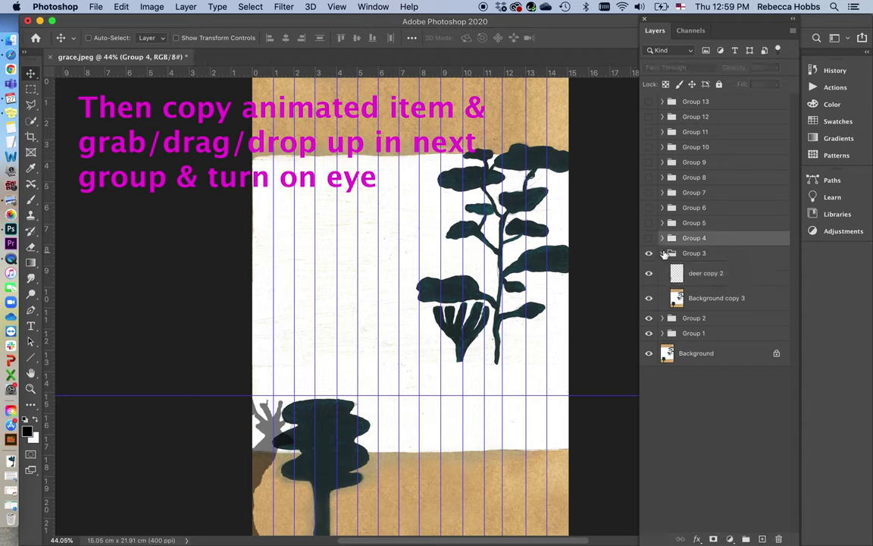
click(664, 255)
click(649, 238)
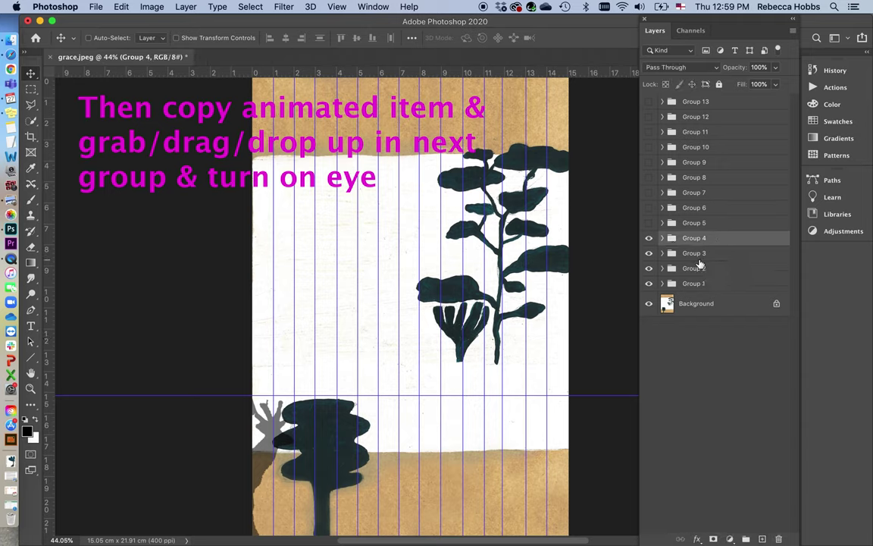
click(663, 238)
click(701, 262)
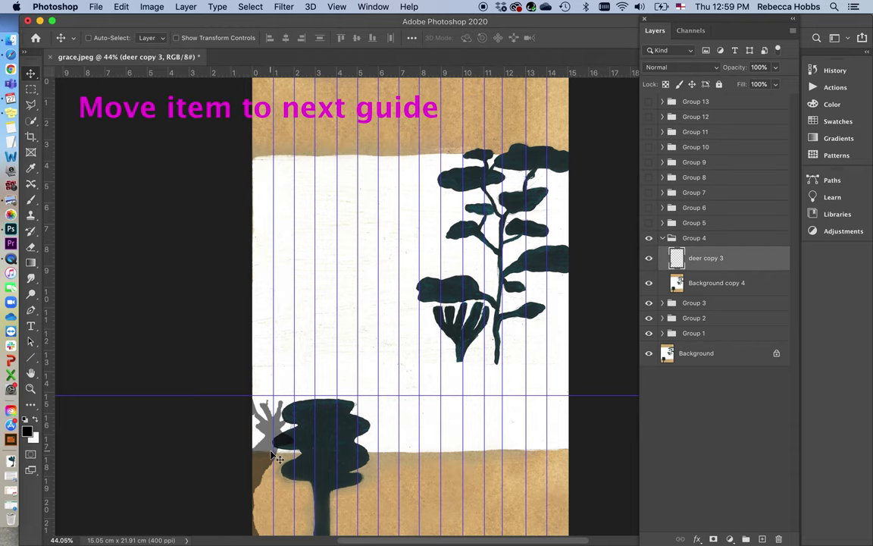
drag(272, 453, 282, 461)
Duplicate Group 4's deer into Group 5, made visible, and shift the copy right until its nose meets the 4 cm guide.
drag(715, 263, 761, 539)
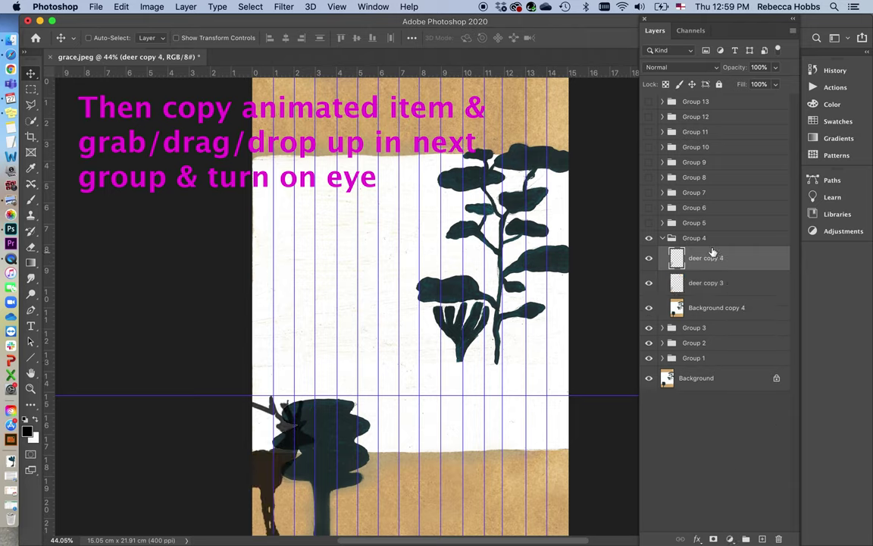
drag(716, 251, 702, 222)
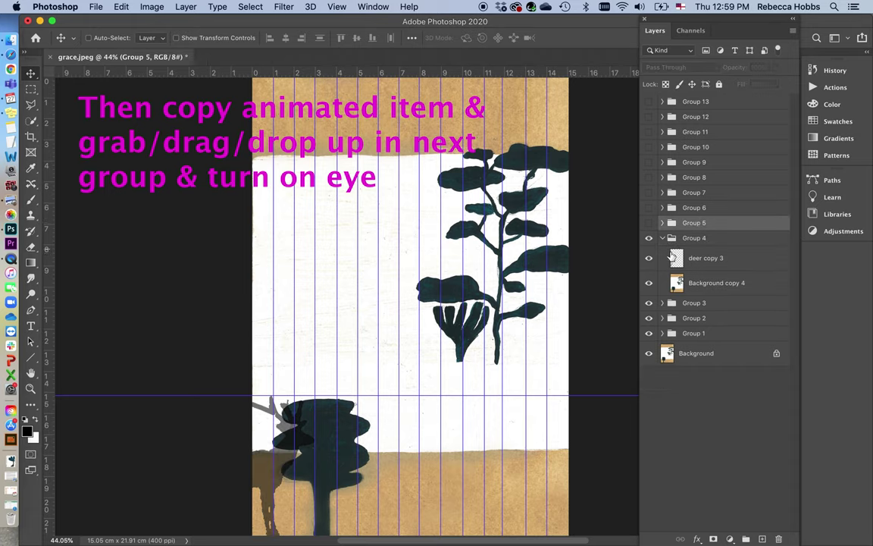
click(662, 238)
click(649, 224)
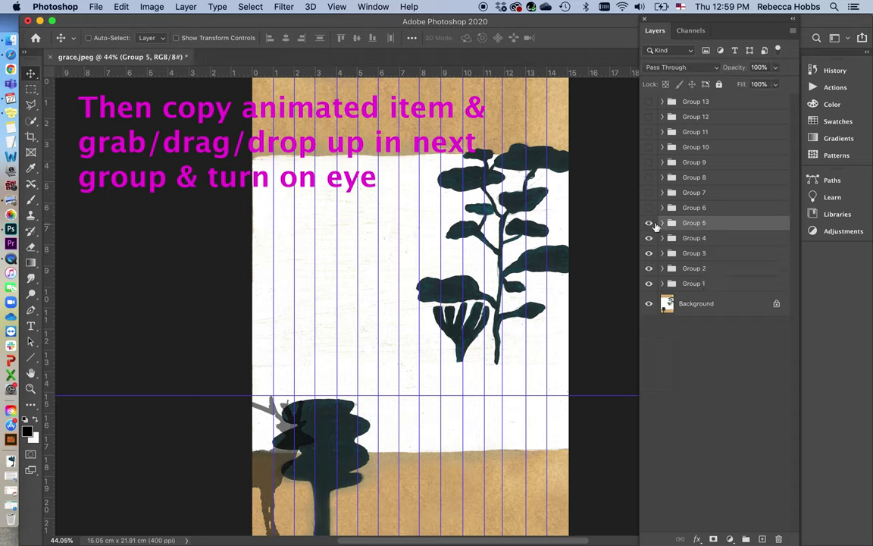
click(662, 223)
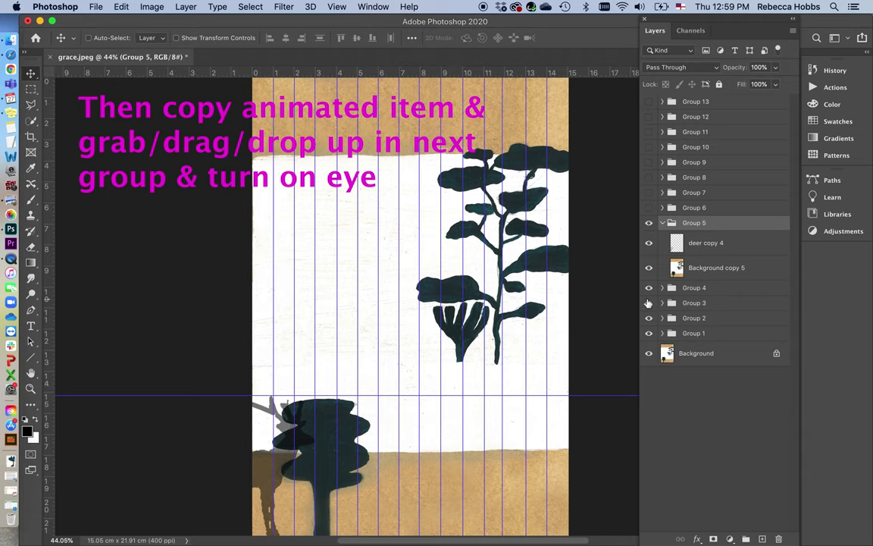
click(695, 250)
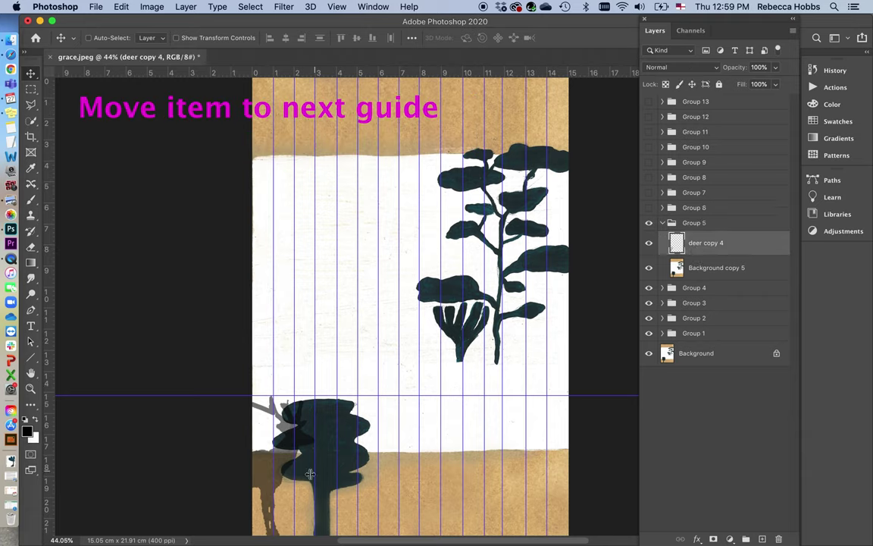
drag(289, 474, 310, 475)
Duplicate Group 5's deer layer, try placing the copy in Group 6 and shifting it, and undo back to the duplicate.
drag(692, 242, 763, 540)
drag(705, 242, 770, 207)
click(661, 223)
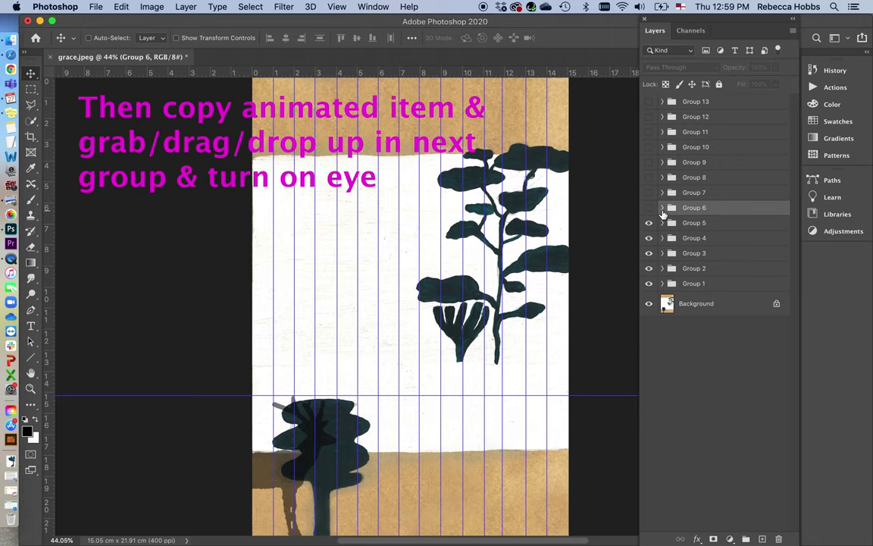
click(662, 207)
click(705, 227)
mouse_move(305, 465)
mouse_down()
mouse_move(274, 464)
mouse_move(318, 468)
mouse_move(292, 468)
mouse_move(301, 469)
mouse_up()
key(super+z)
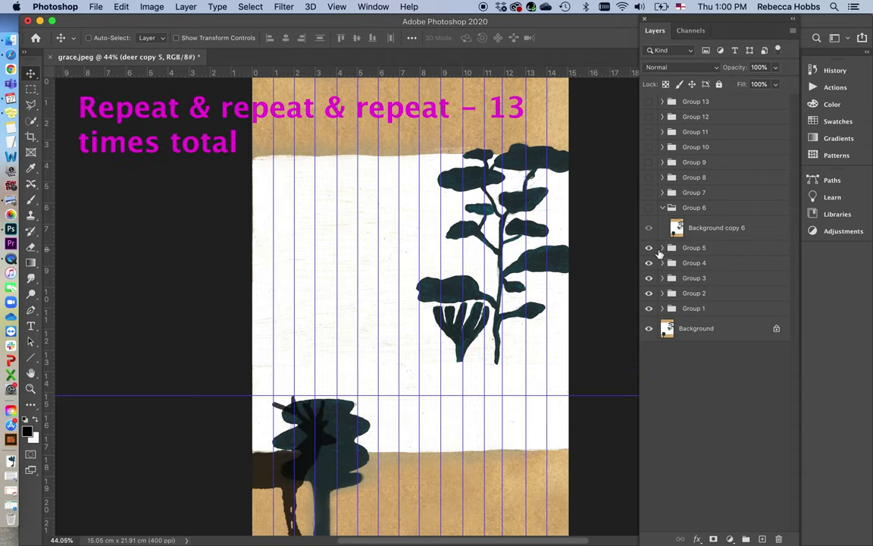
Transfer the deer copy 5 layer from Group 5 into Group 6, above Background copy 6.
click(666, 249)
click(664, 249)
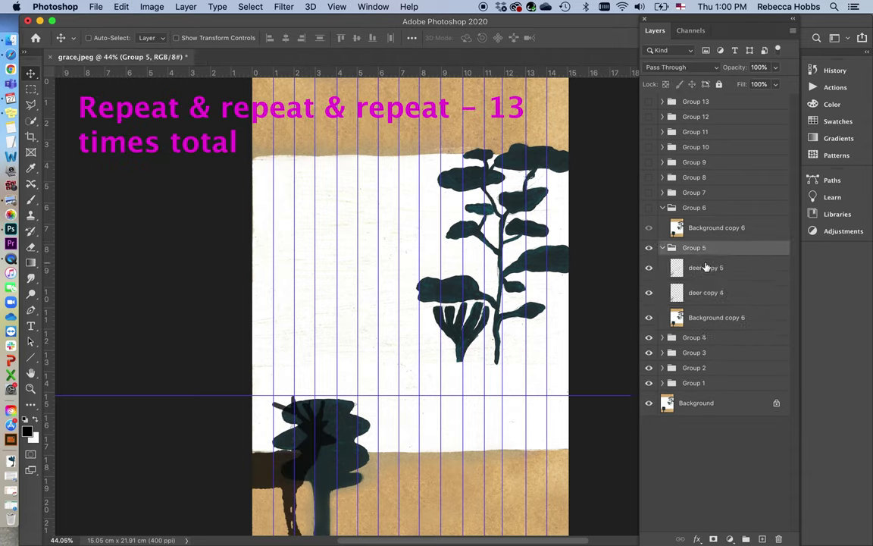
drag(705, 267, 703, 230)
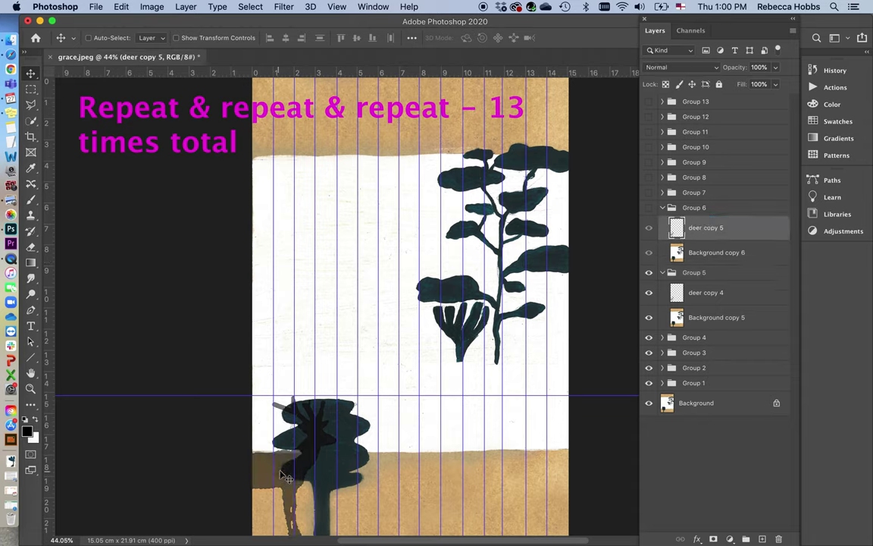
drag(286, 474, 282, 464)
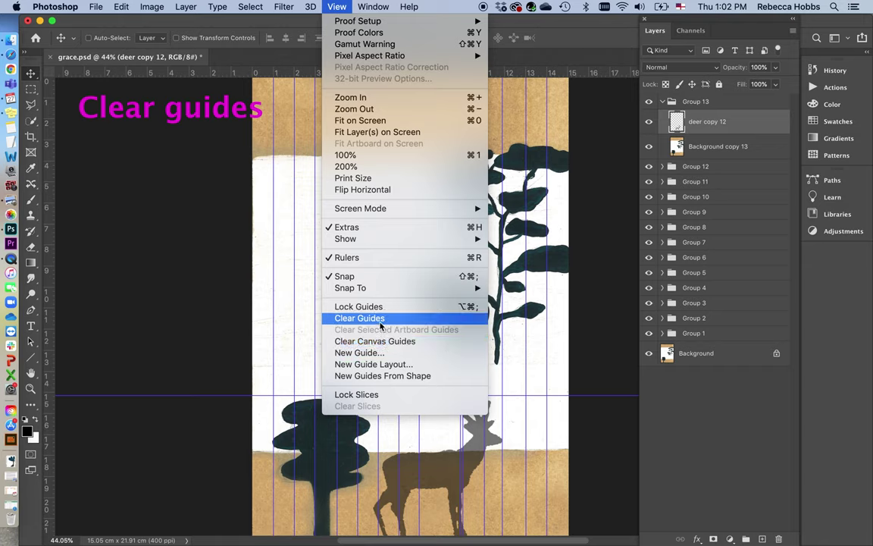
Clear all guides and merge the deer copy 12 and Background copy 13 layers in Group 13.
click(379, 317)
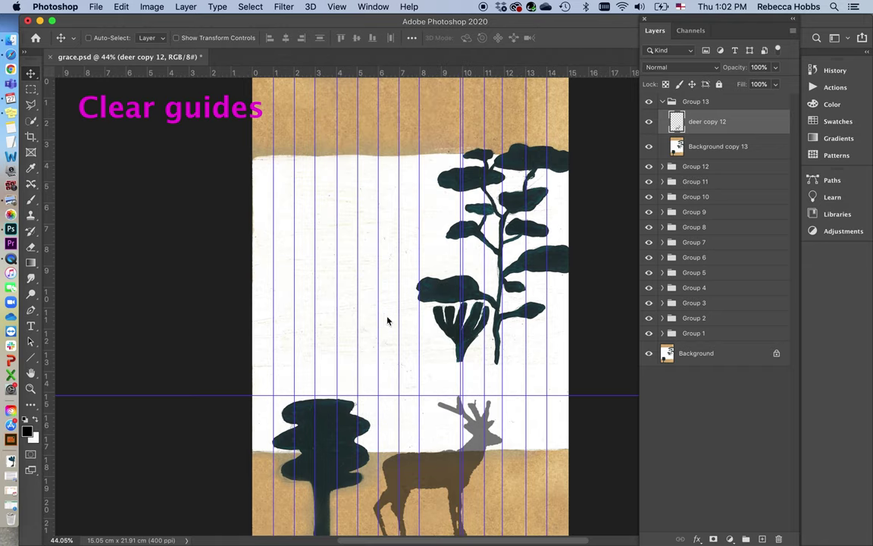
shift+click(708, 150)
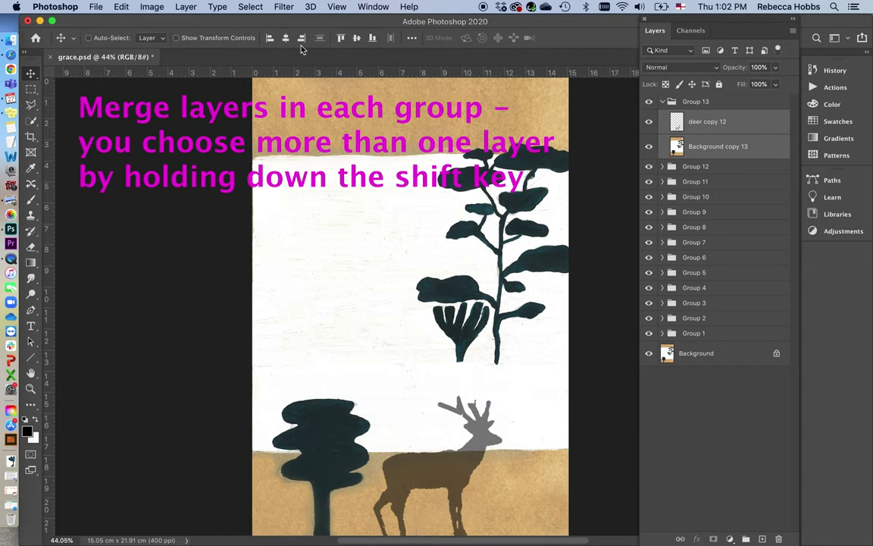
click(187, 6)
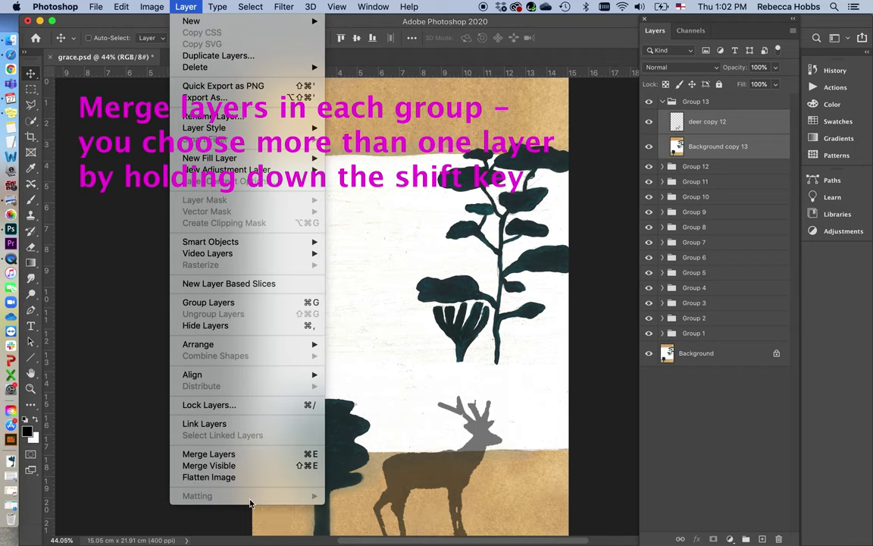
click(241, 455)
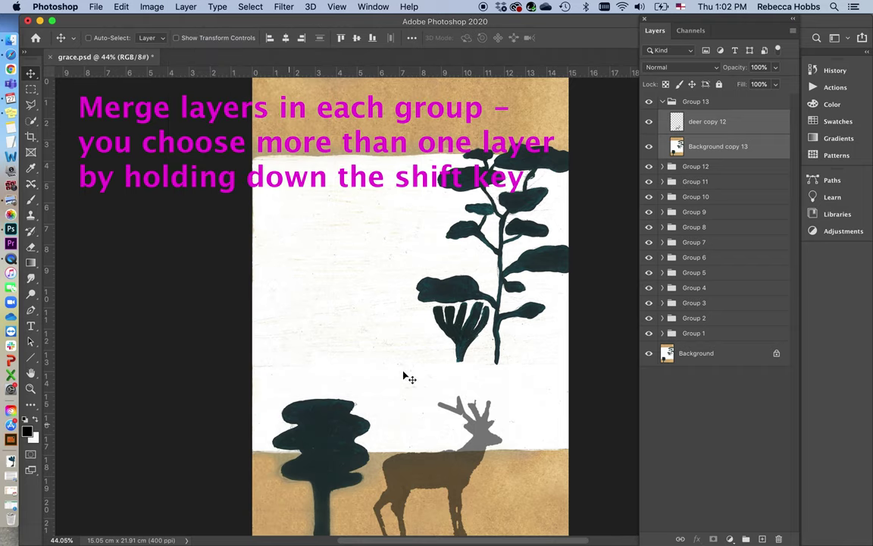
Collapse Group 13 and merge the deer copy 11 and Background copy 12 layers in Group 12.
click(664, 102)
click(663, 117)
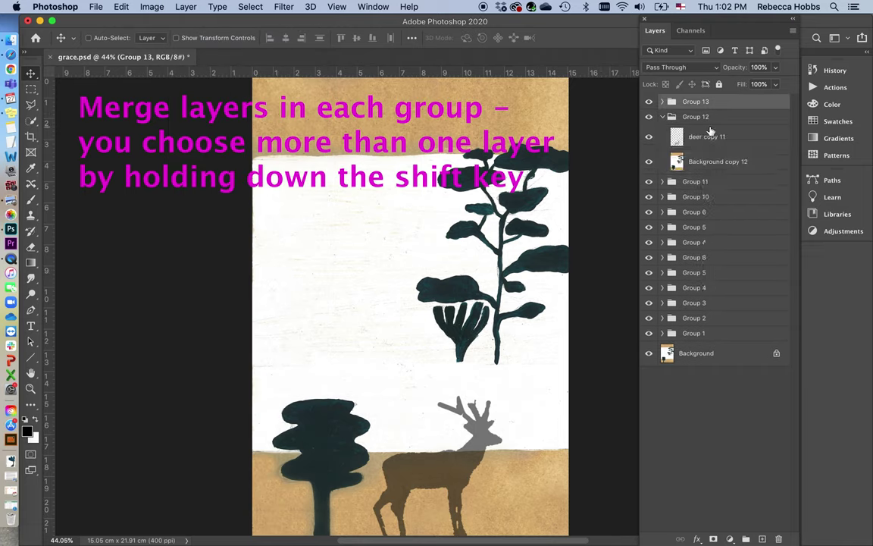
click(712, 144)
shift+click(711, 166)
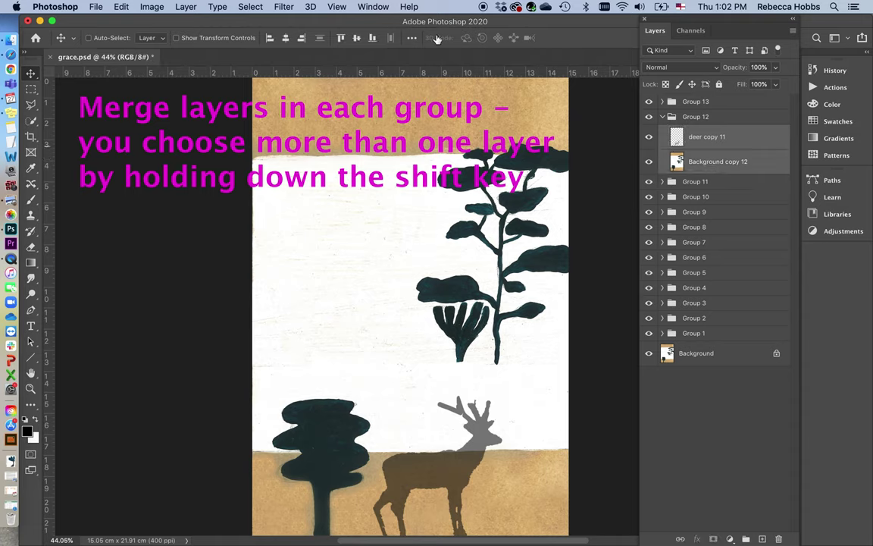
click(193, 7)
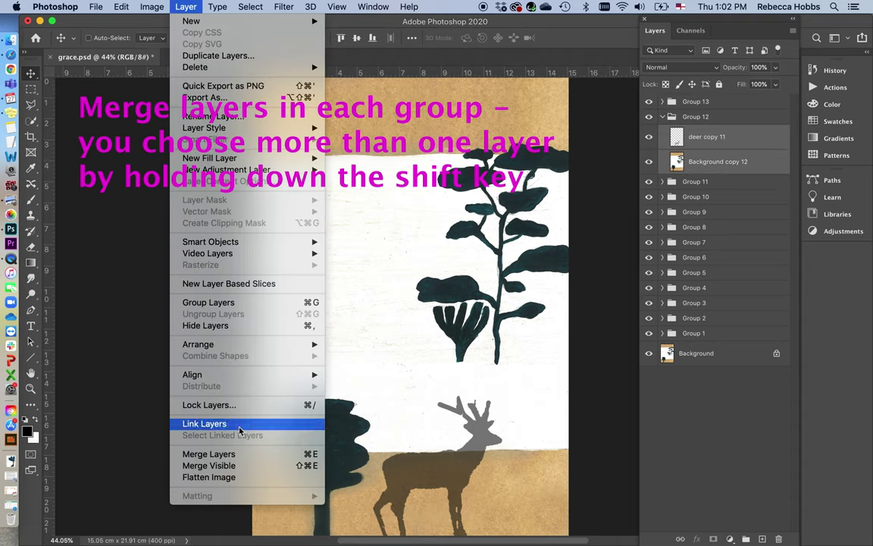
click(238, 454)
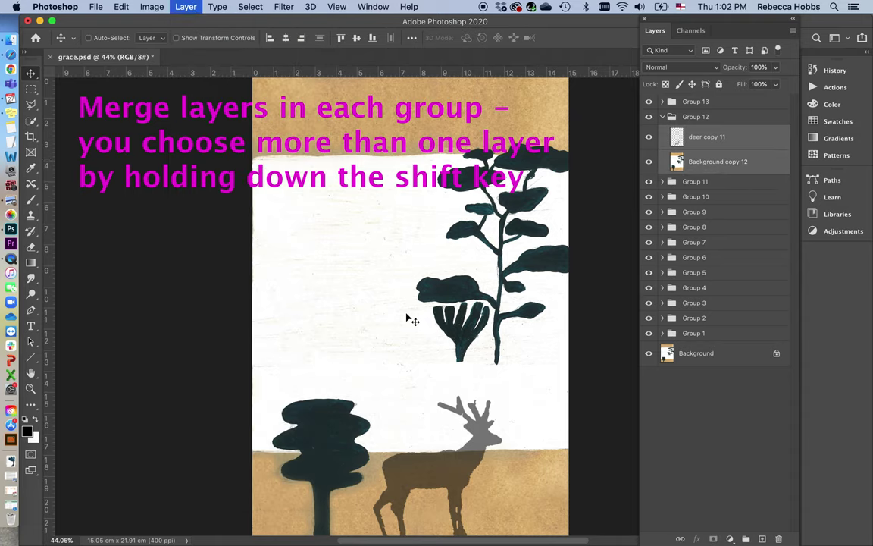
Collapse Group 12 and merge the deer copy 10 and Background copy 11 layers in Group 11.
click(664, 119)
click(663, 132)
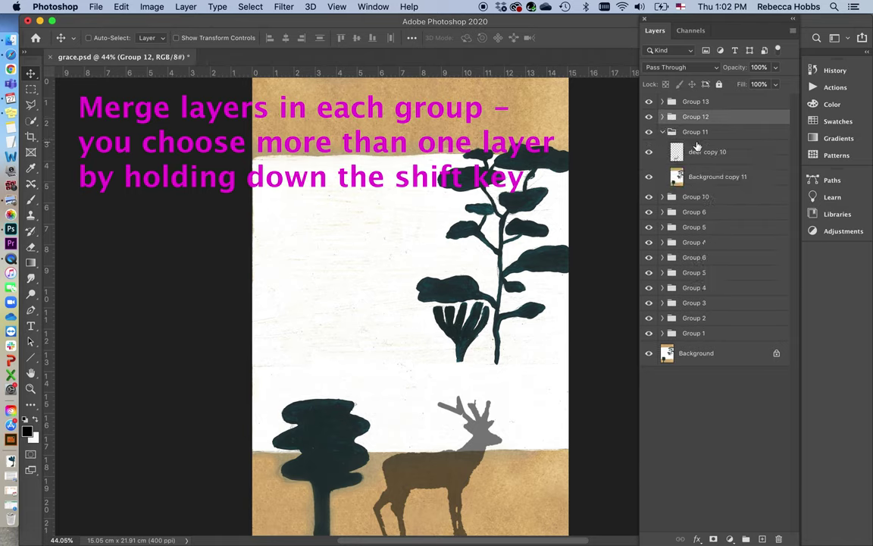
click(709, 152)
shift+click(700, 176)
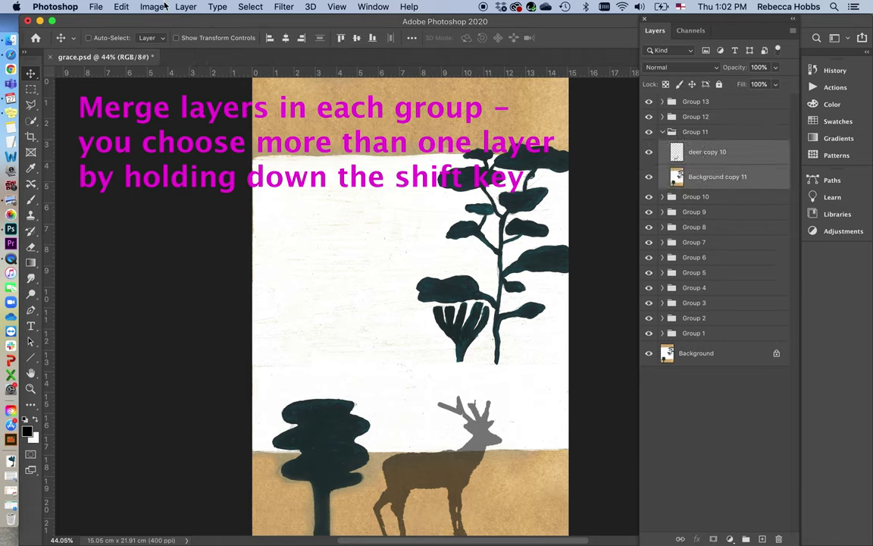
click(187, 6)
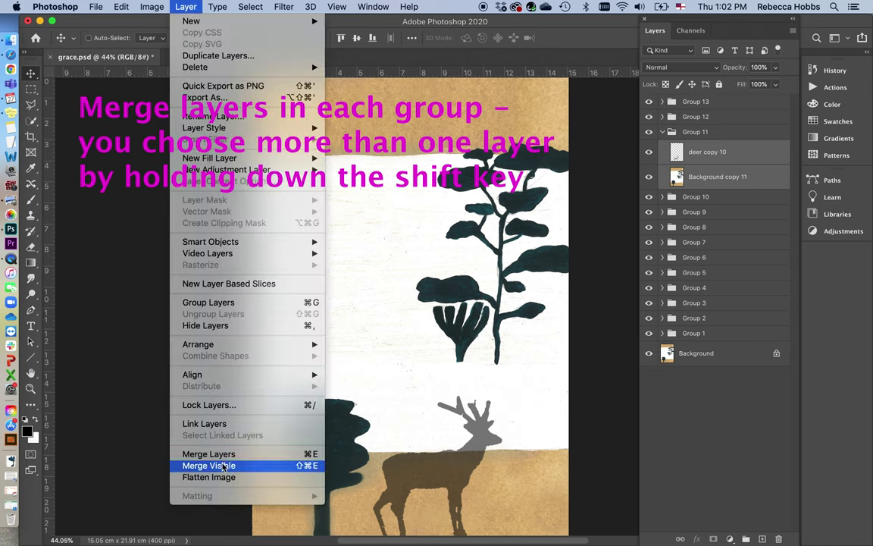
click(204, 453)
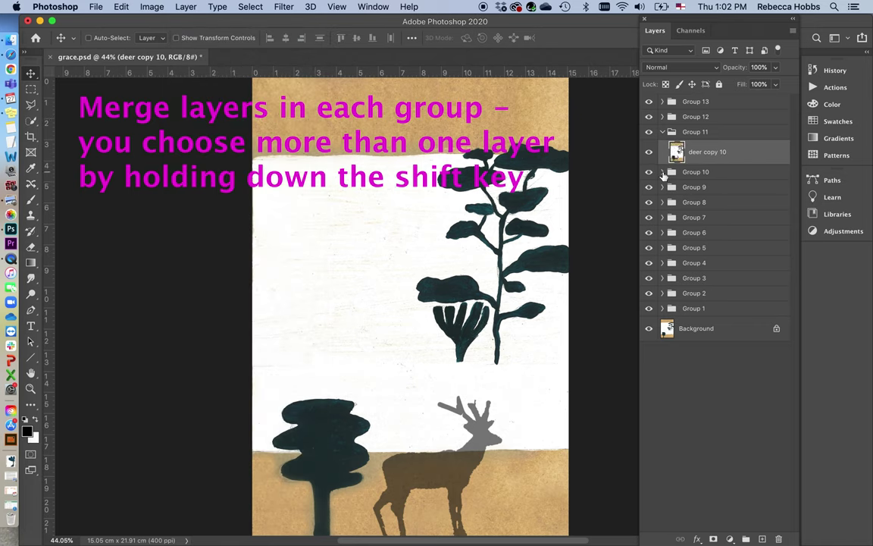
Expand Group 10 and merge its deer copy 9 and Background copy 10 layers into one.
click(662, 171)
click(714, 191)
shift+click(712, 217)
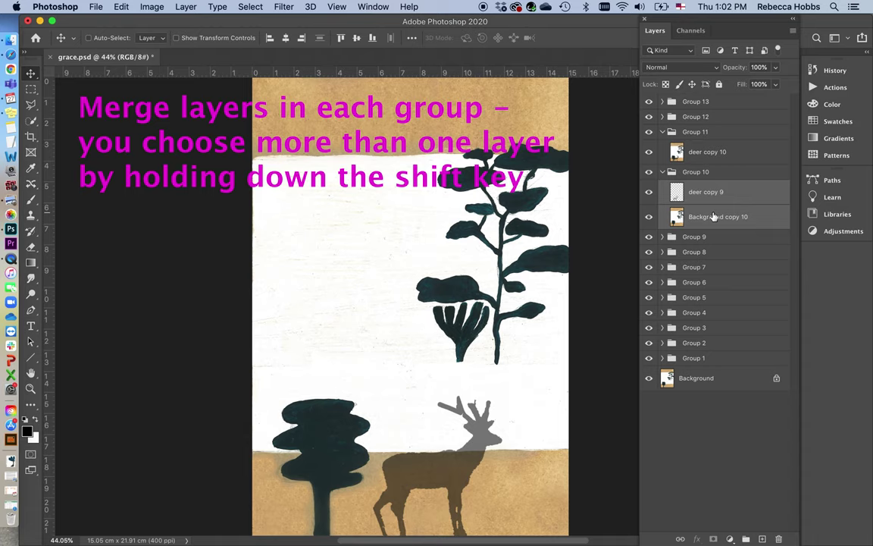
click(186, 7)
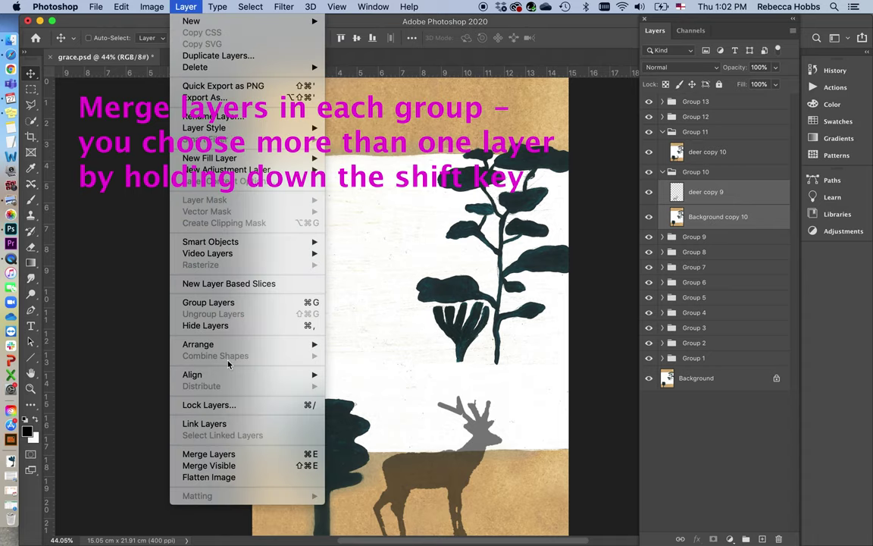
click(209, 453)
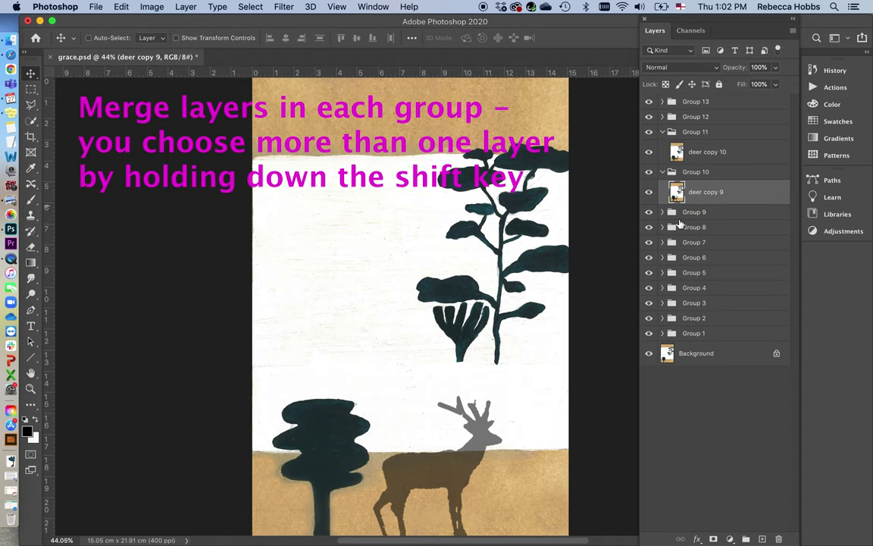
Expand Group 9 and merge its deer copy 8 and Background copy 9 layers into one.
click(662, 213)
click(701, 231)
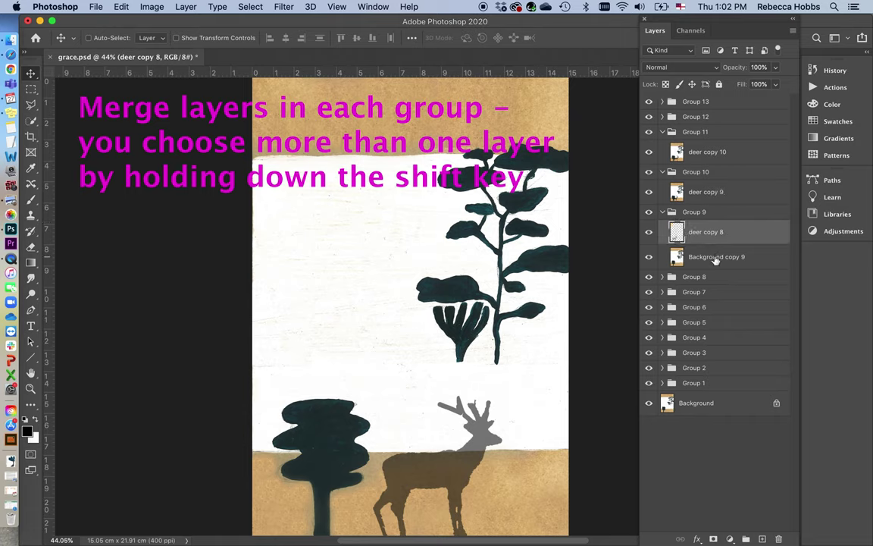
shift+click(712, 257)
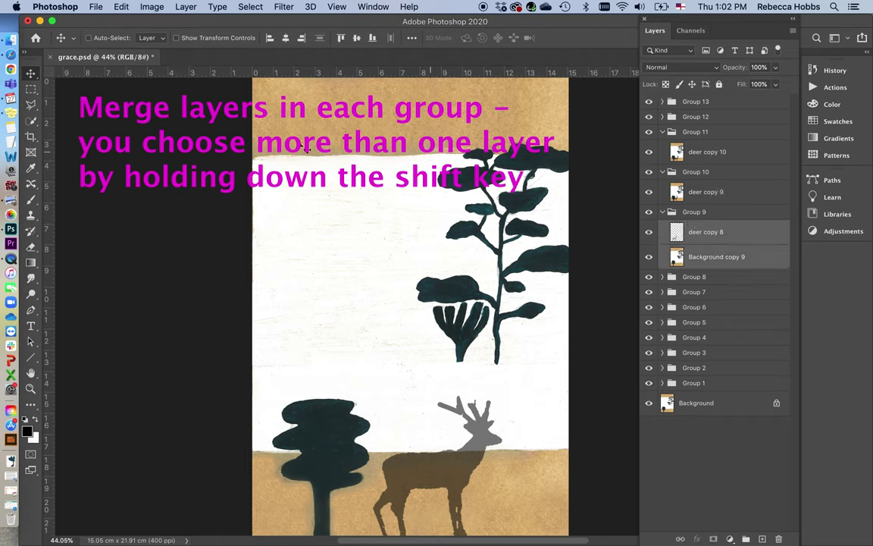
click(151, 6)
mouse_move(186, 6)
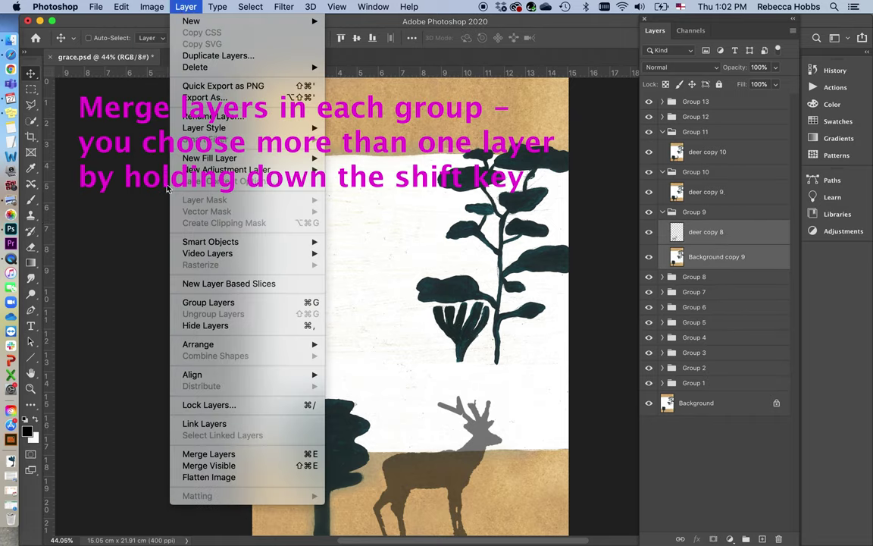
click(201, 453)
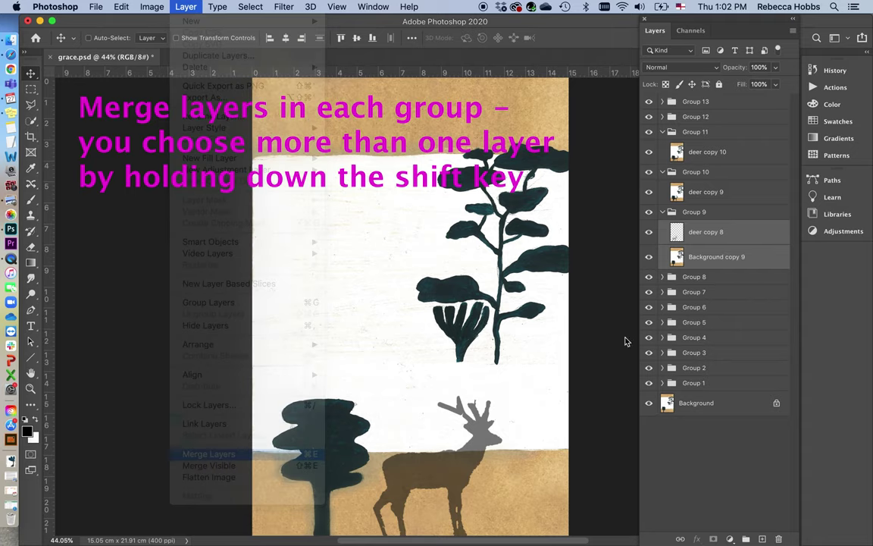
Expand Group 8 and merge its deer copy 7 and Background copy 8 layers into one.
click(663, 253)
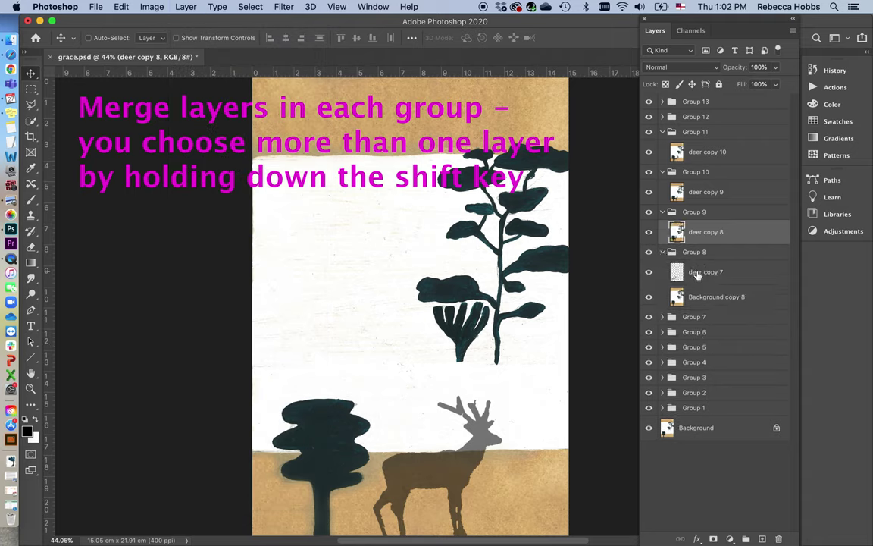
click(697, 275)
shift+click(705, 298)
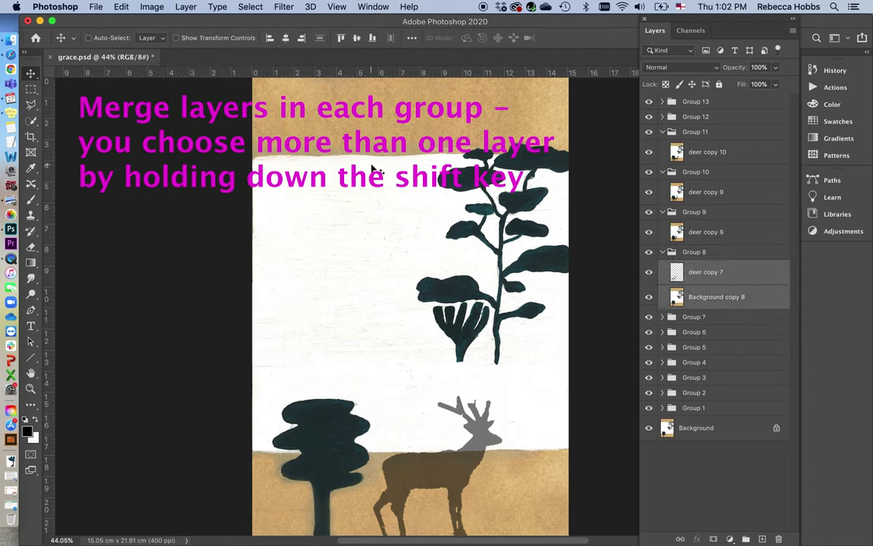
click(186, 7)
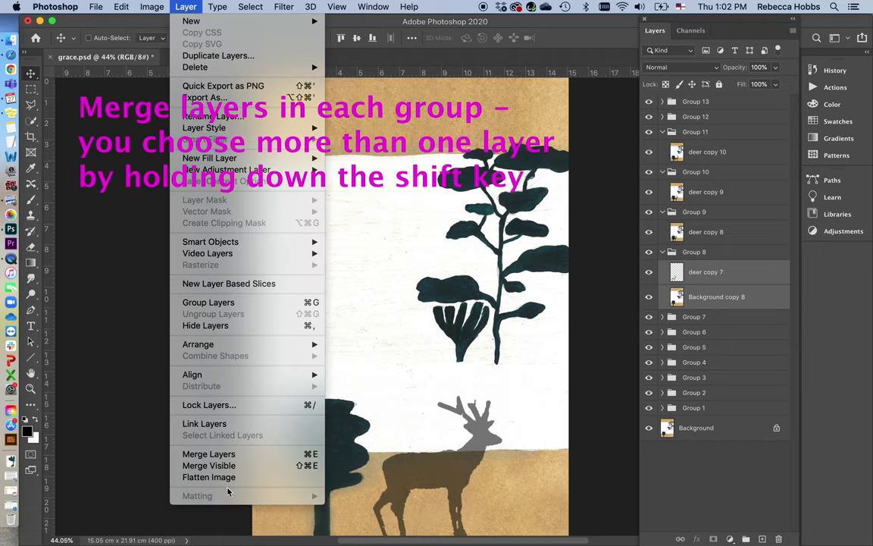
click(209, 454)
Expand Group 7 and merge its deer copy 6 and Background copy 7 layers into one.
click(663, 292)
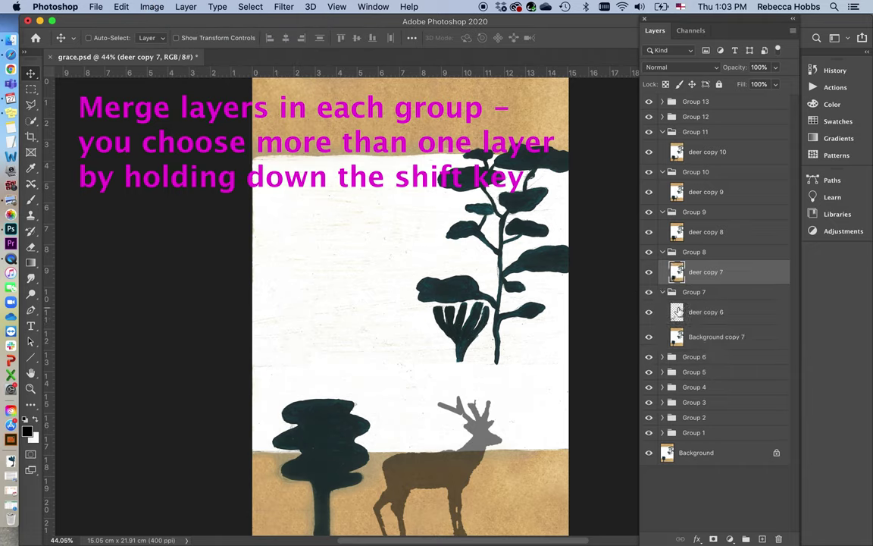
click(704, 312)
shift+click(705, 340)
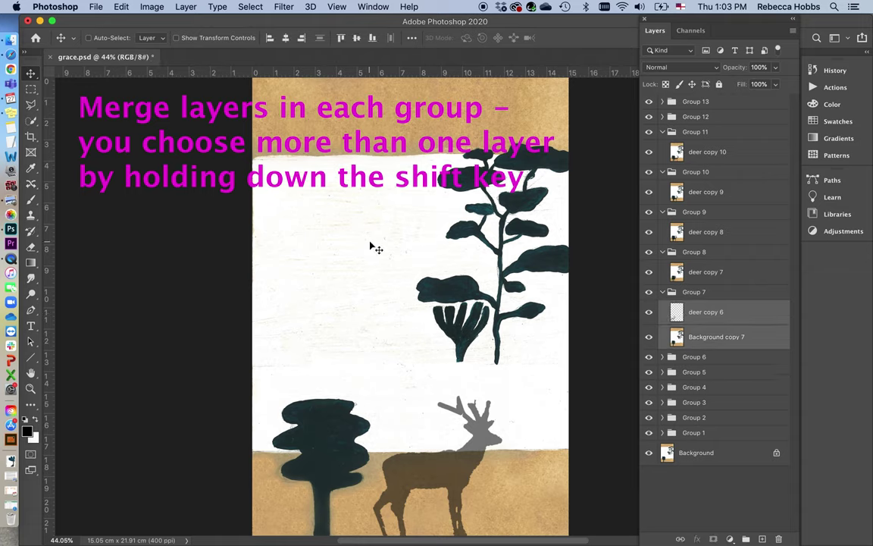
click(187, 7)
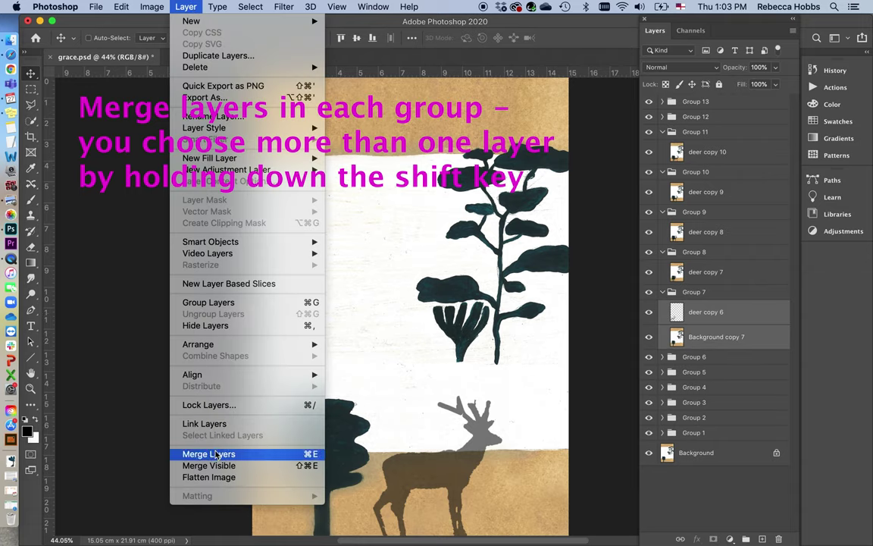
click(208, 455)
Expand Group 6 and merge its deer copy 5 and Background copy 6 layers into one.
click(663, 332)
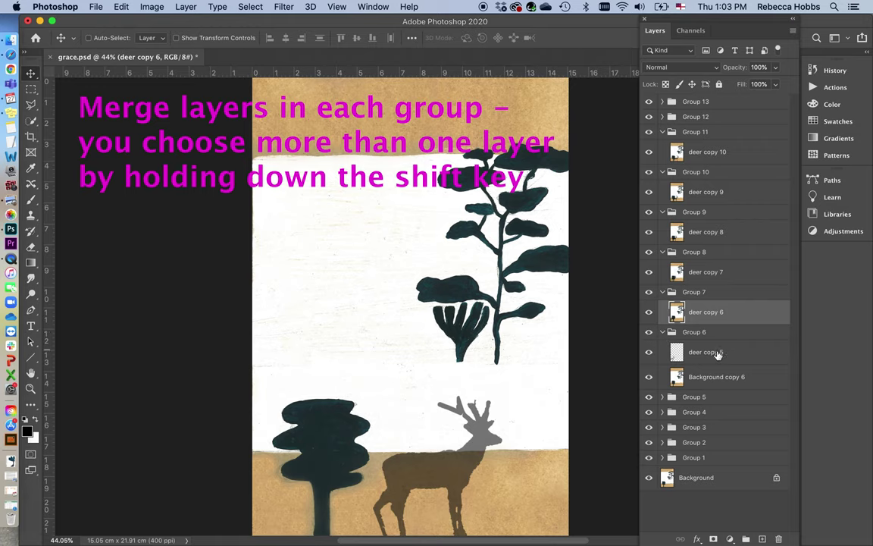
click(717, 352)
shift+click(720, 376)
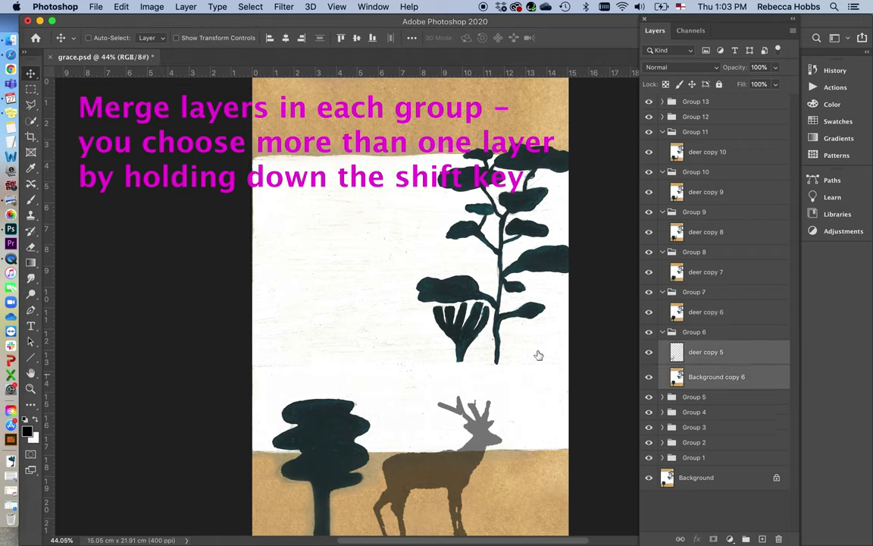
click(187, 7)
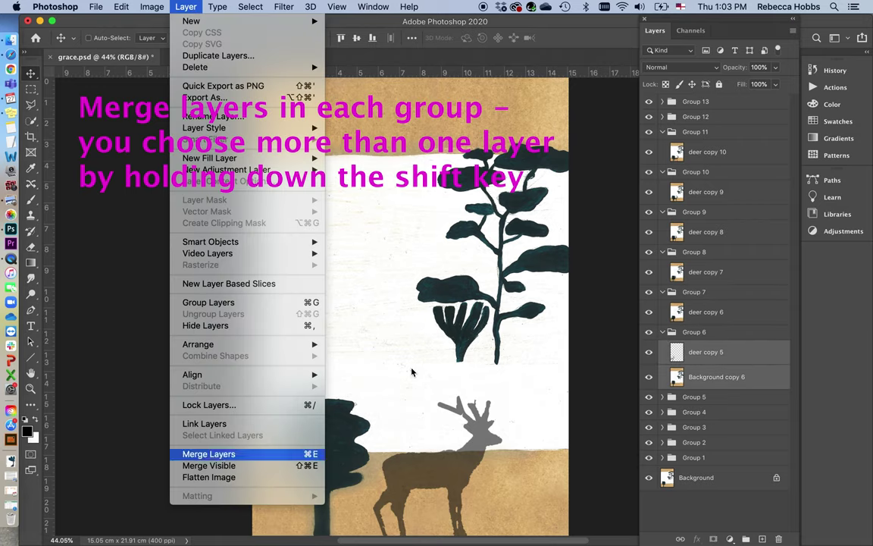
key(super+e)
Expand Group 5 and merge its deer copy 4 and Background copy 5 layers into one.
click(663, 371)
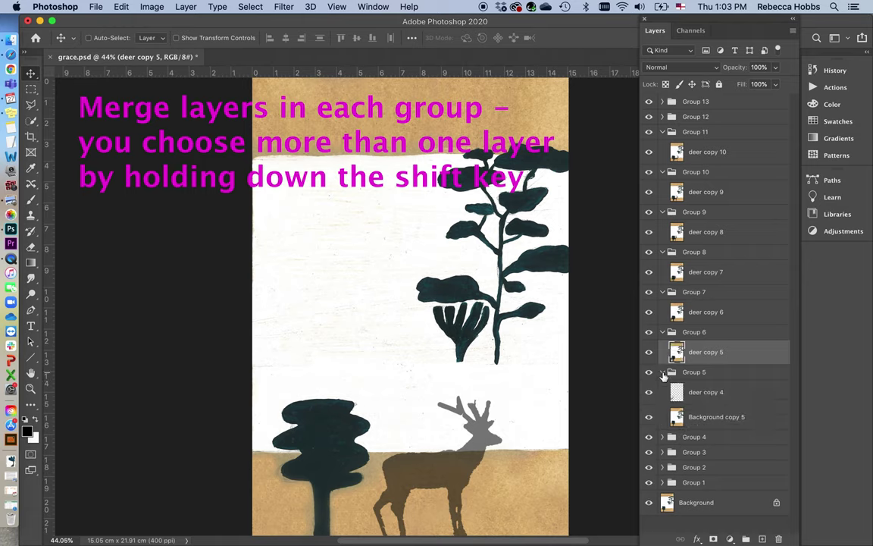
click(705, 392)
shift+click(717, 417)
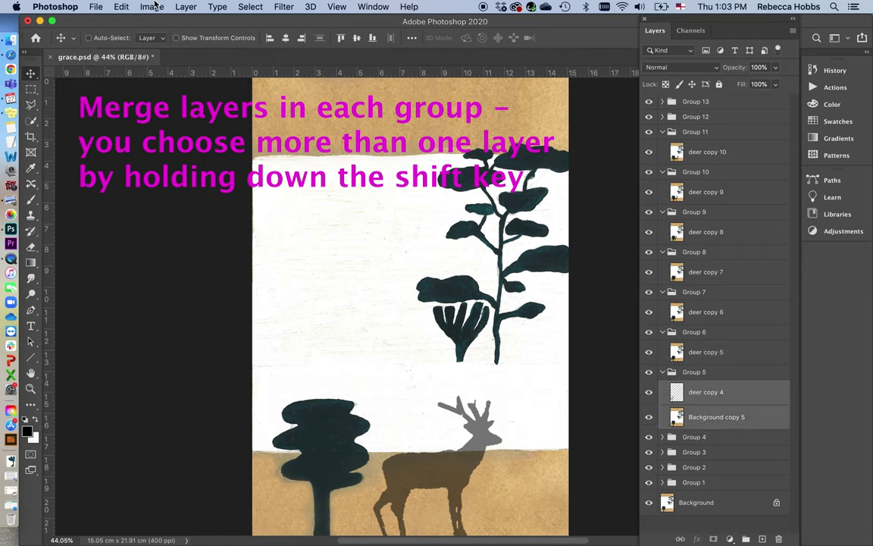
click(187, 7)
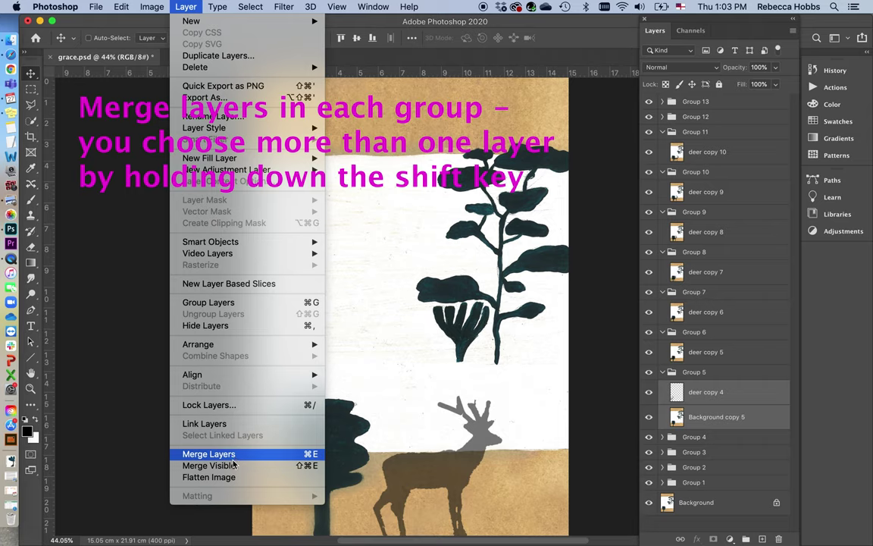
click(196, 452)
Expand Group 4 and merge its deer copy 3 and Background copy 4 layers into one.
click(663, 412)
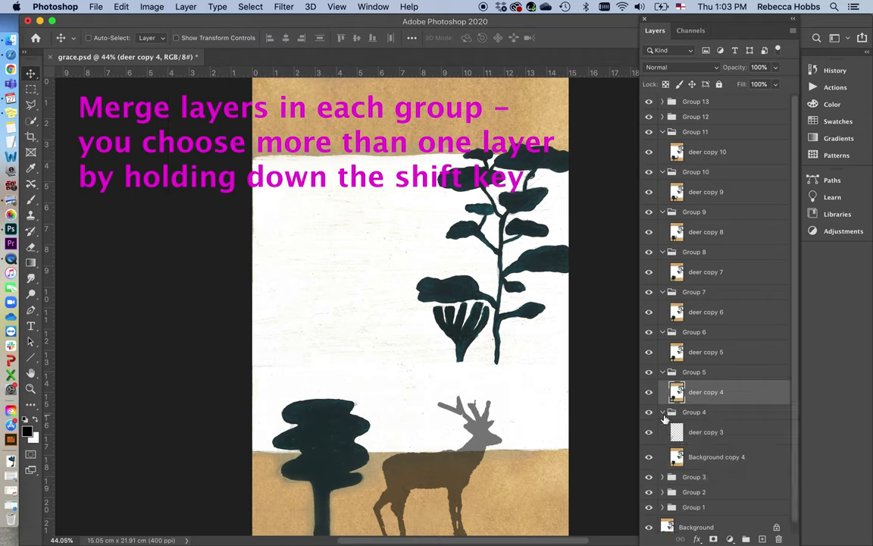
click(690, 432)
shift+click(717, 456)
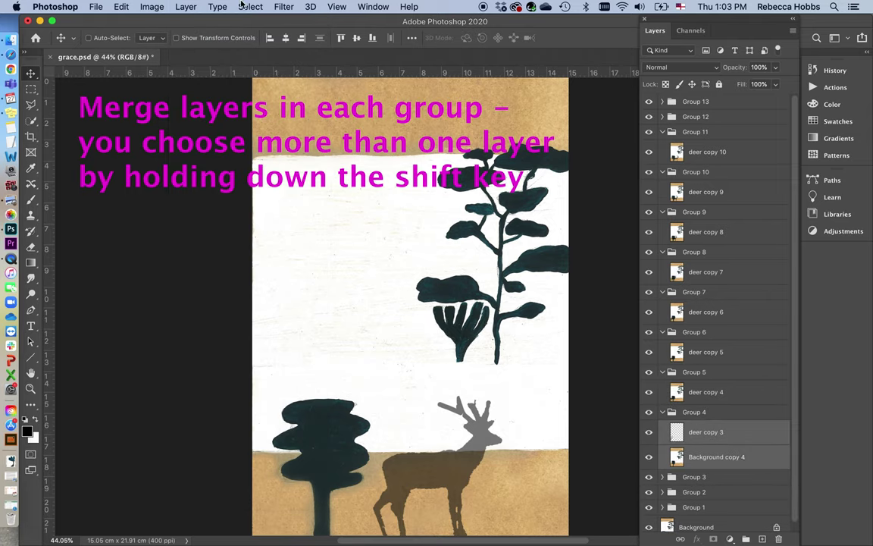
click(188, 7)
click(195, 452)
Expand Group 3 and merge its deer copy 2 and Background copy 3 layers into one.
click(662, 451)
click(708, 472)
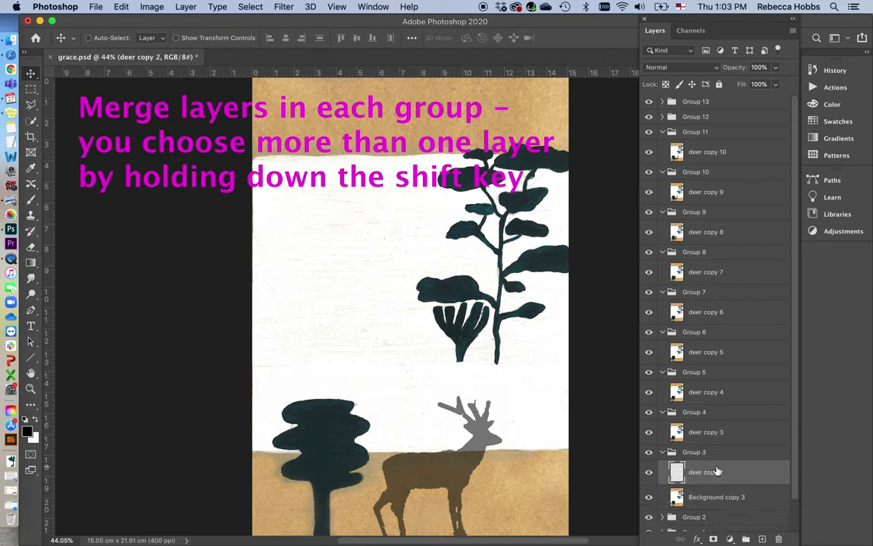
shift+click(716, 496)
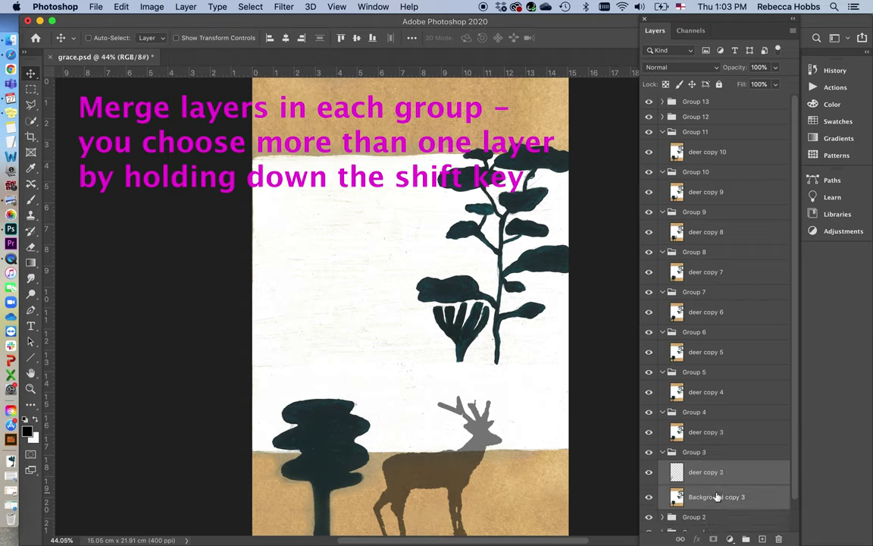
click(186, 7)
click(195, 452)
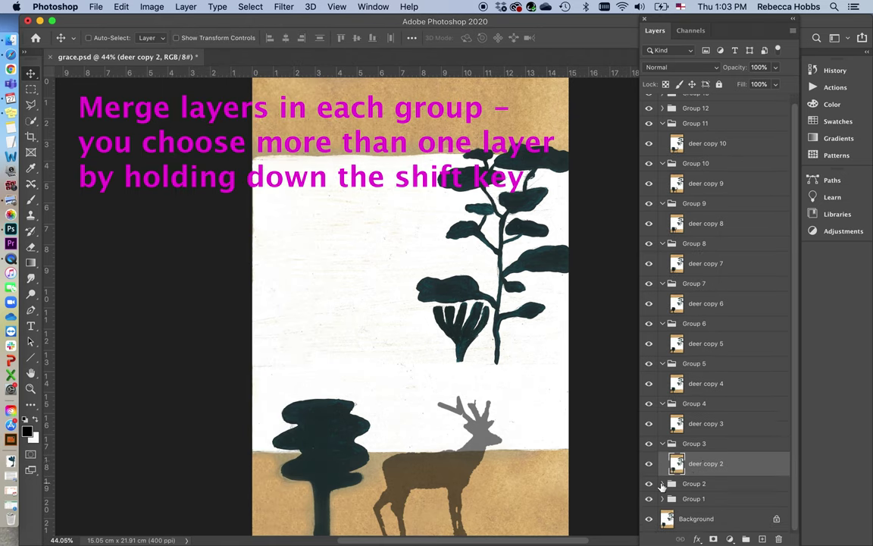
Expand Group 2 and merge its deer copy and Background copy 2 layers into one.
click(662, 483)
click(712, 505)
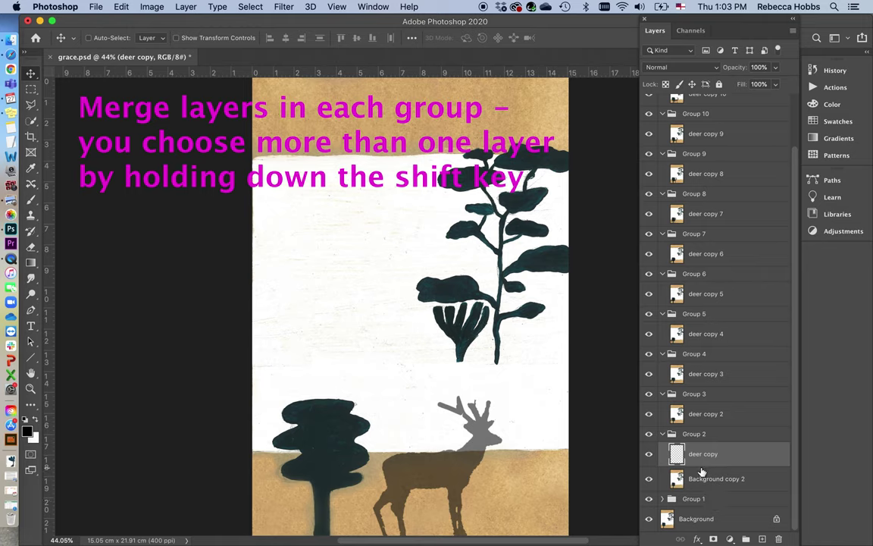
shift+click(697, 478)
click(193, 7)
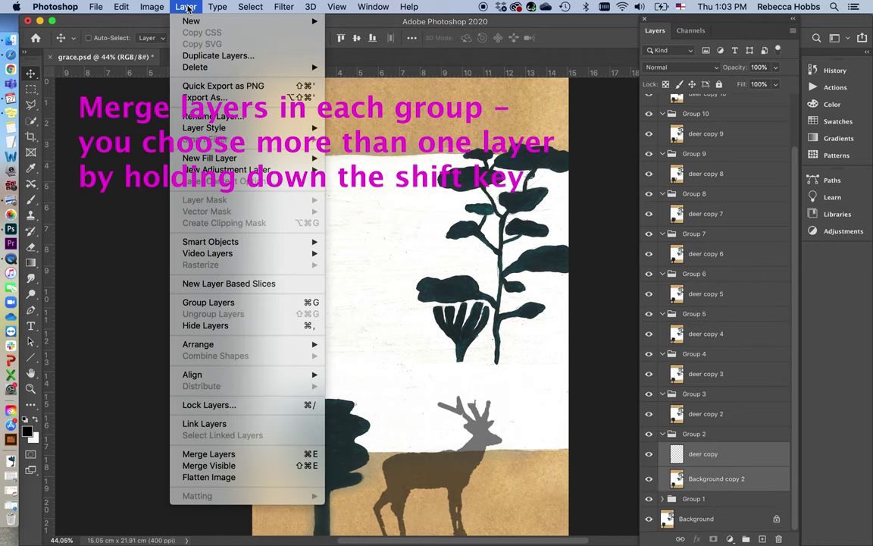
click(220, 453)
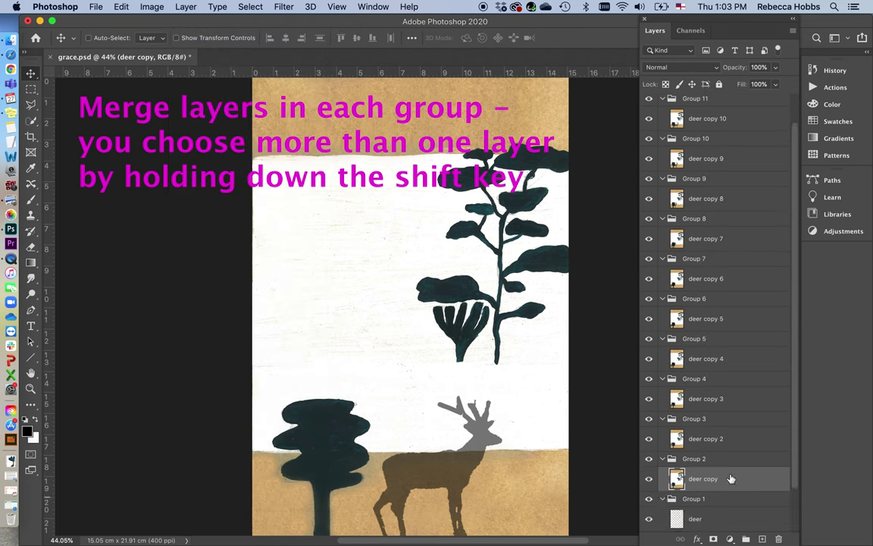
Merge Group 1's deer and Background copy layers into one layer.
click(663, 499)
click(709, 468)
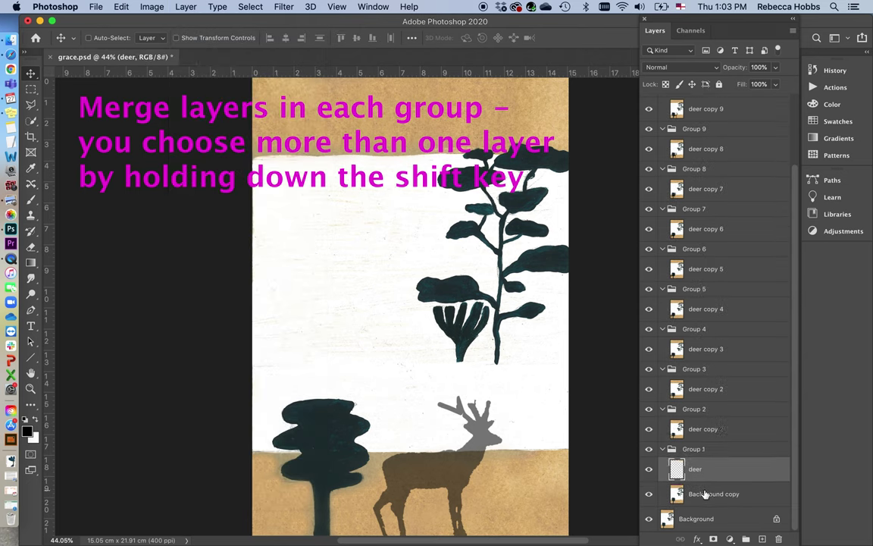
shift+click(686, 494)
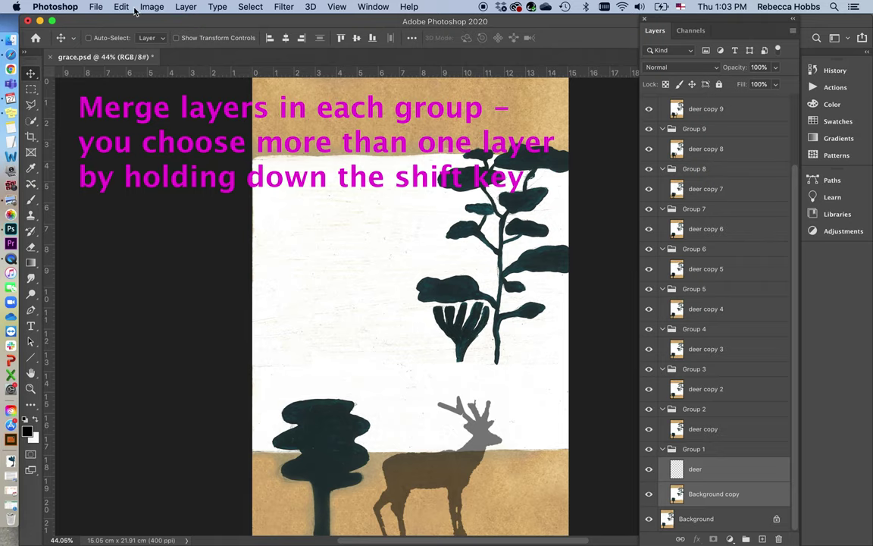
click(186, 7)
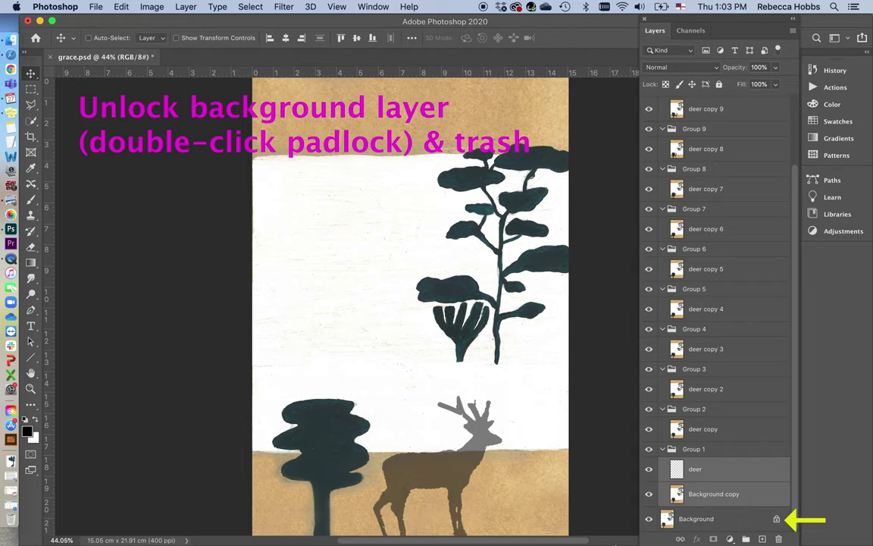
key(super+e)
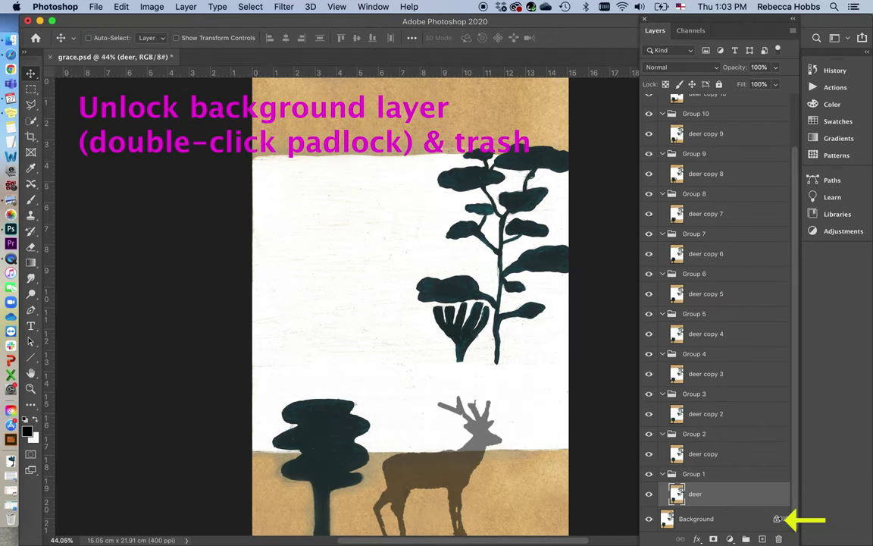
Unlock the Background layer at the bottom of the stack and delete it.
click(778, 520)
drag(747, 520, 777, 539)
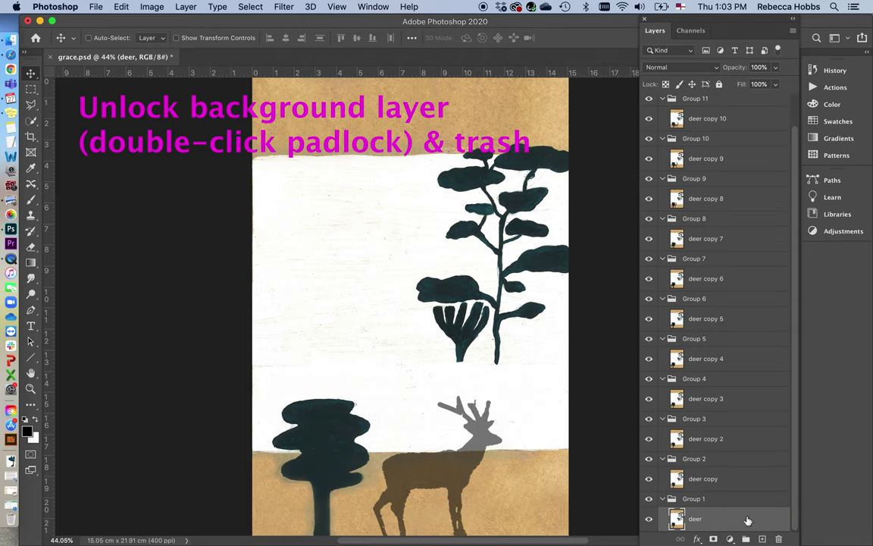
Move the deer copy layer out of Group 2 into Group 1 above the deer layer, keeping Group 1 expanded.
drag(698, 519, 725, 514)
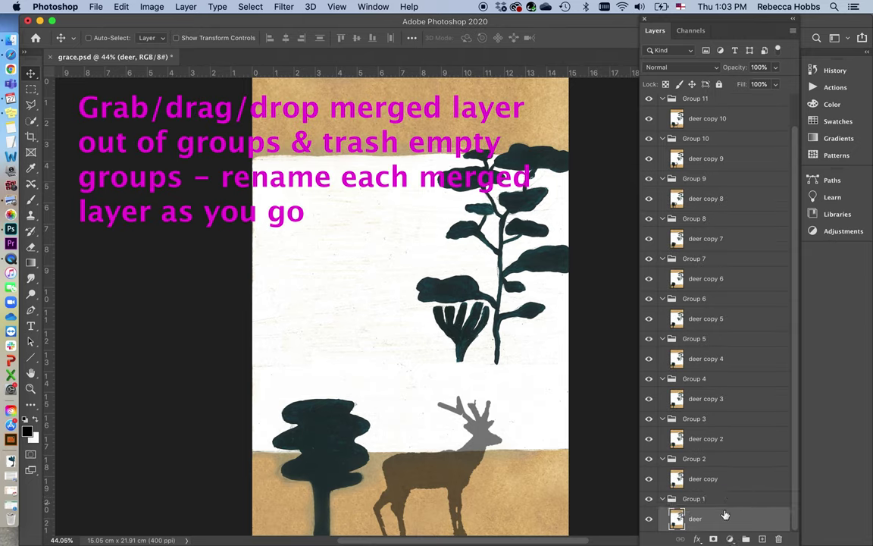
drag(701, 479, 779, 539)
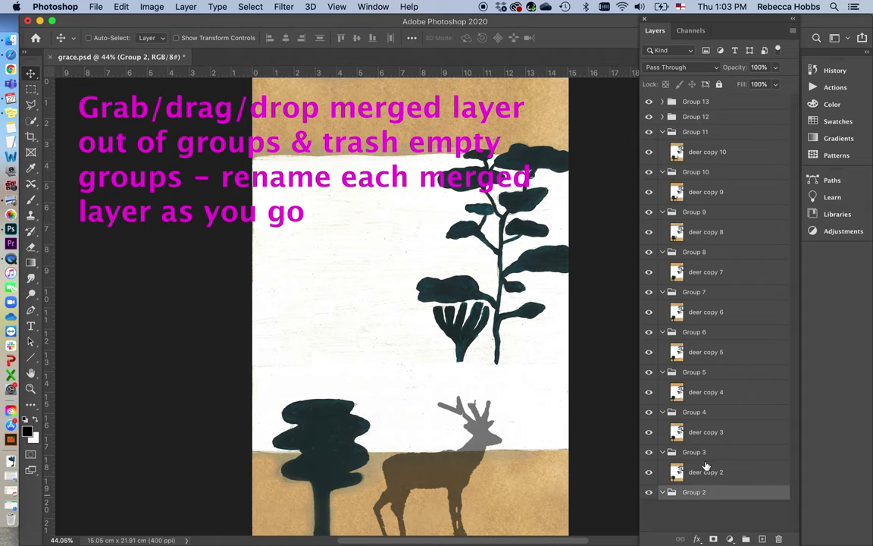
key(super+z)
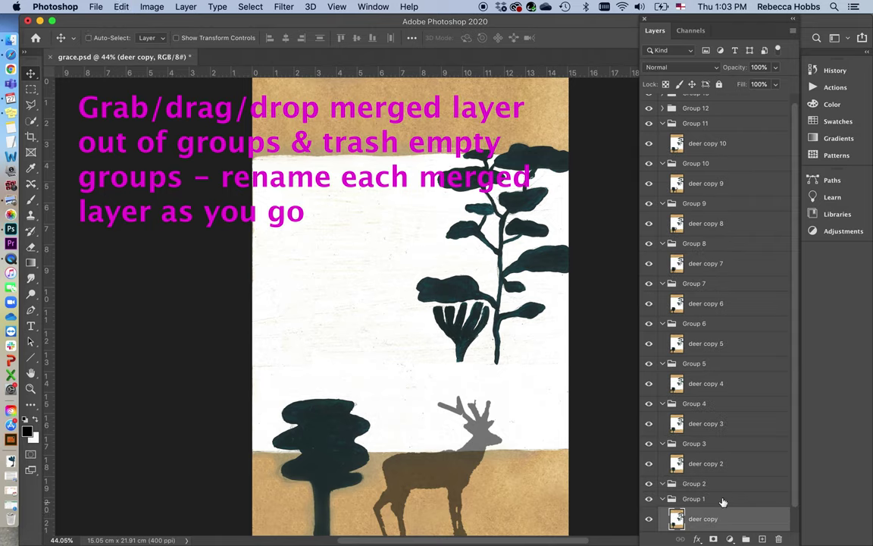
click(663, 499)
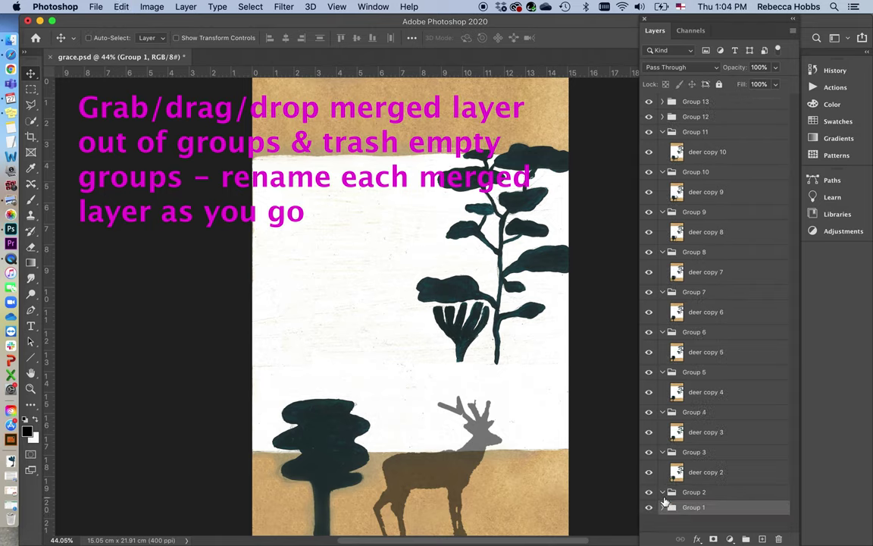
click(664, 507)
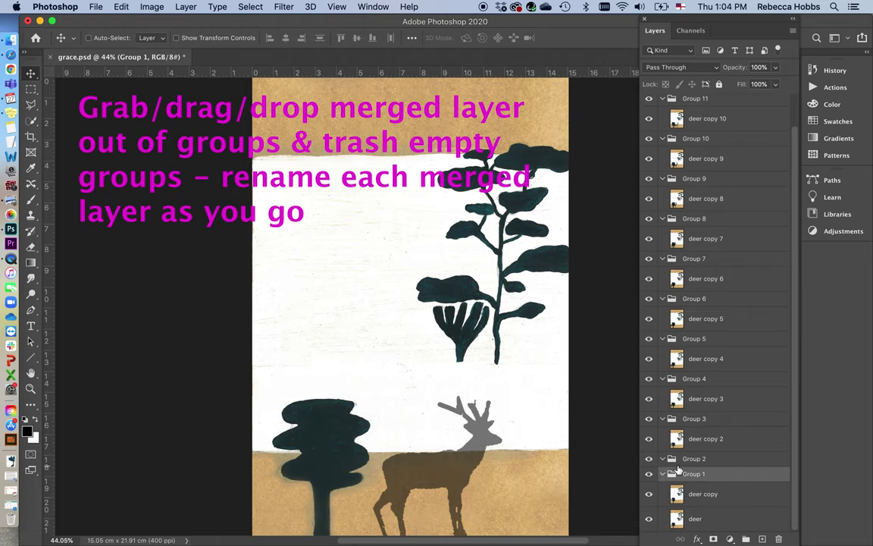
Rename the deer layer as 1 and the deer copy layer as 2.
double_click(695, 519)
text(1)
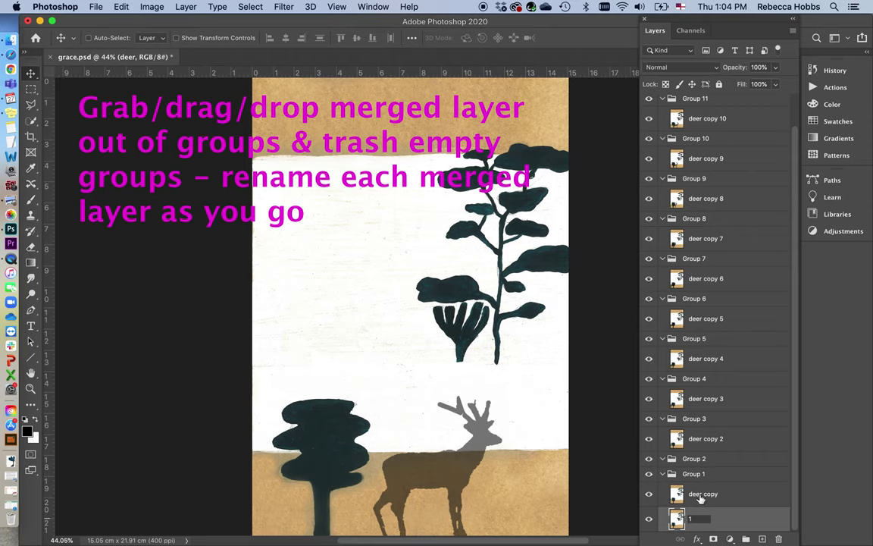
double_click(700, 493)
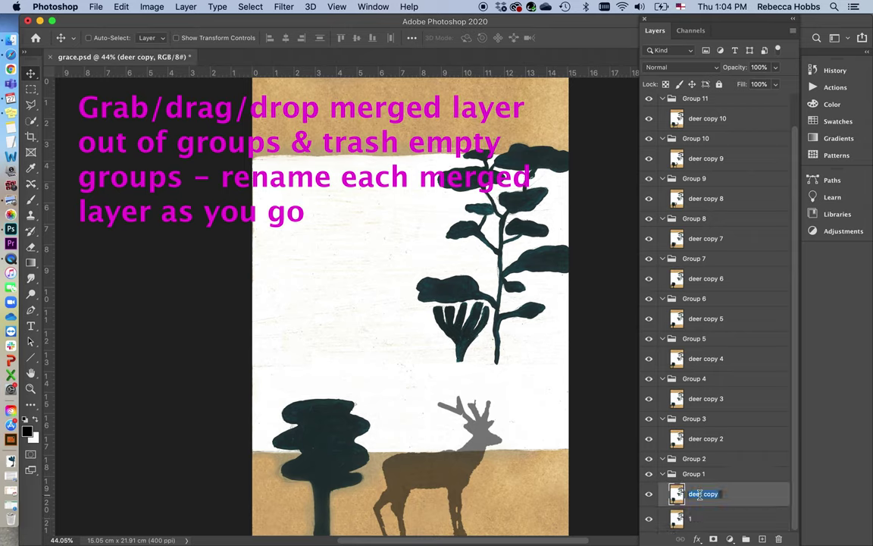
text(2)
key(Return)
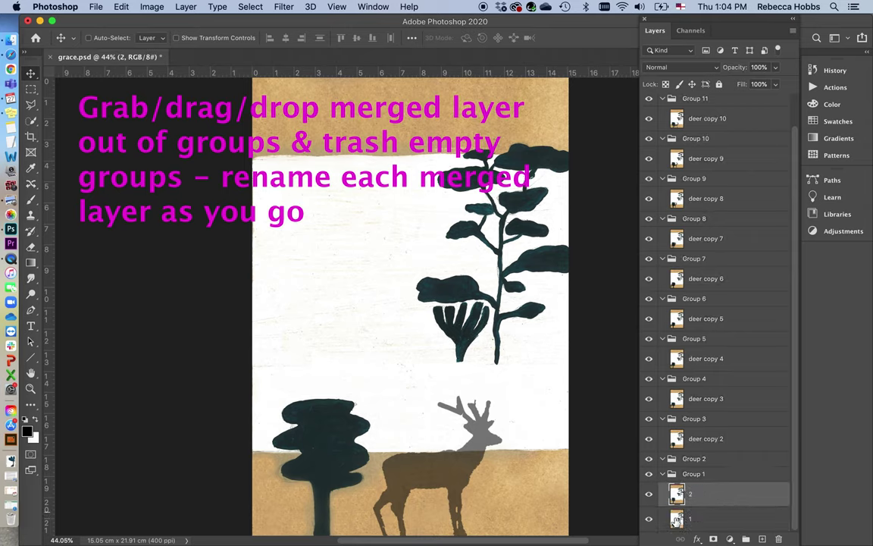
Move layers 2 and 1 out of Group 1 and delete the emptied group.
drag(676, 493, 677, 468)
drag(678, 518, 678, 471)
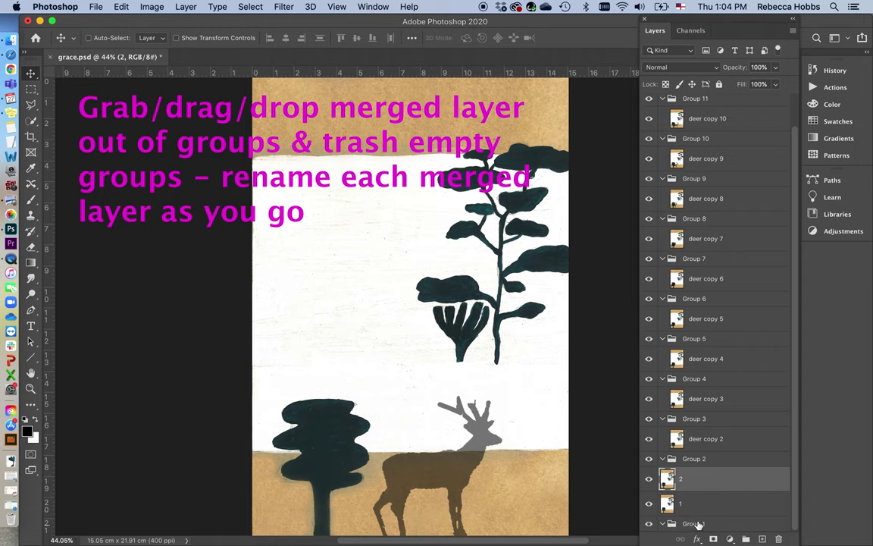
scroll(667, 478, up, 1)
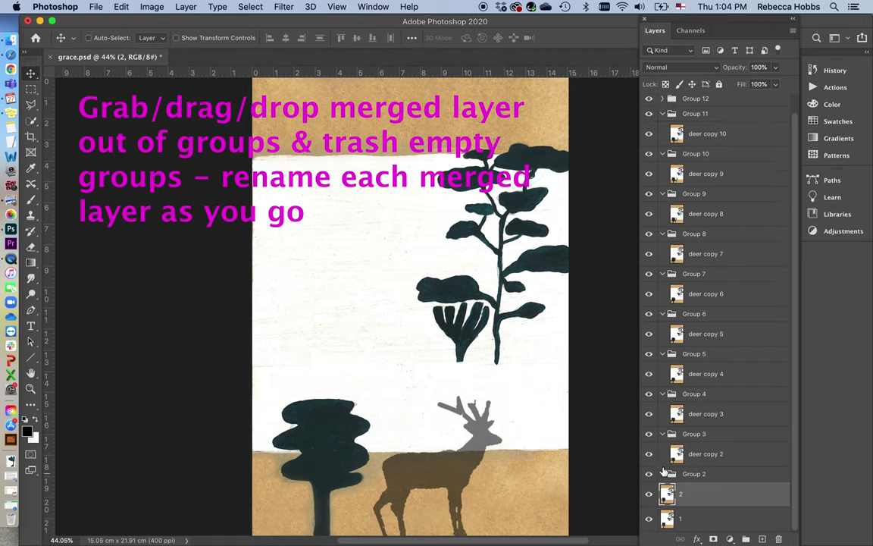
Rename Group 3's deer copy 2 layer as 3 and move it out of the groups, directly above layer 2.
double_click(708, 455)
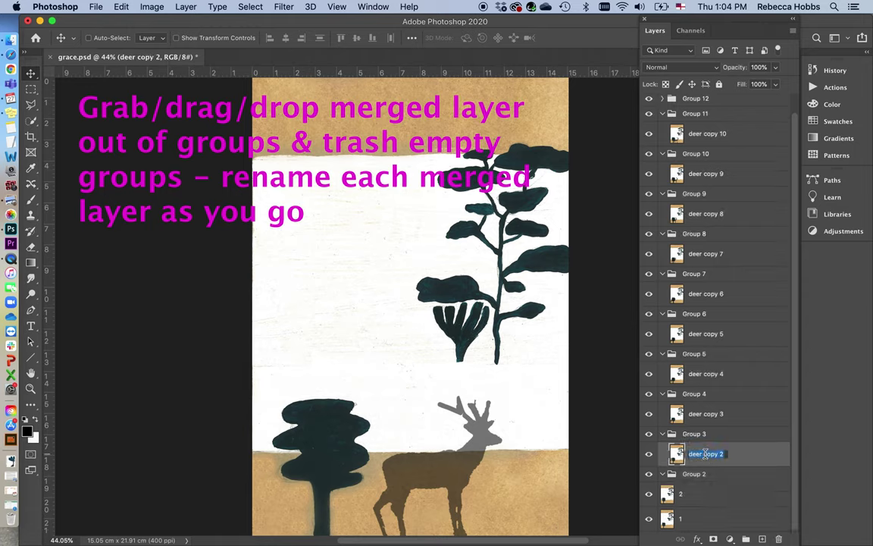
text(3)
key(Return)
drag(679, 457, 780, 540)
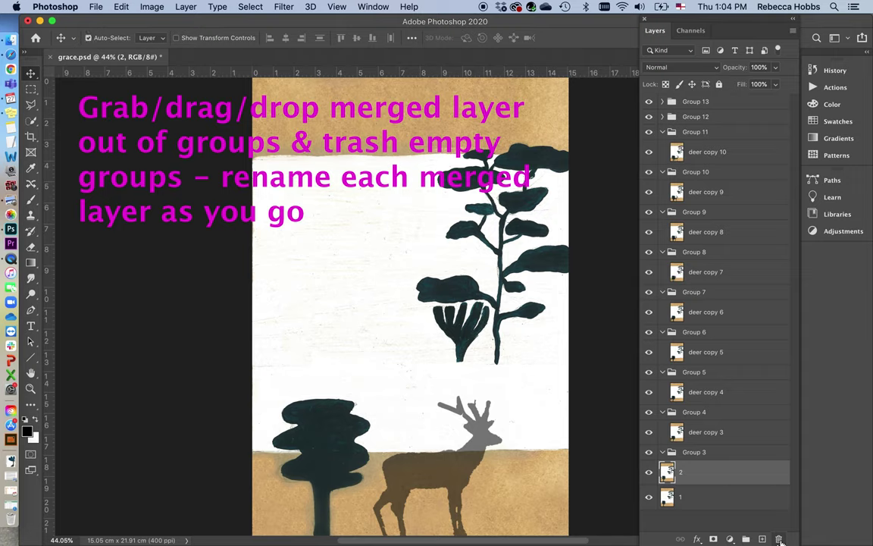
key(super+z)
drag(704, 486, 705, 504)
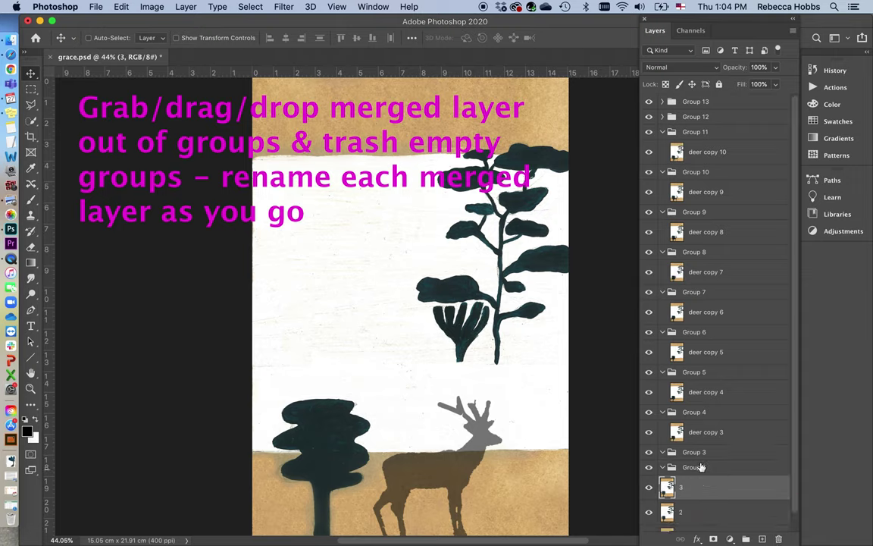
Delete the empty Group 2 and Group 3.
drag(702, 468, 780, 541)
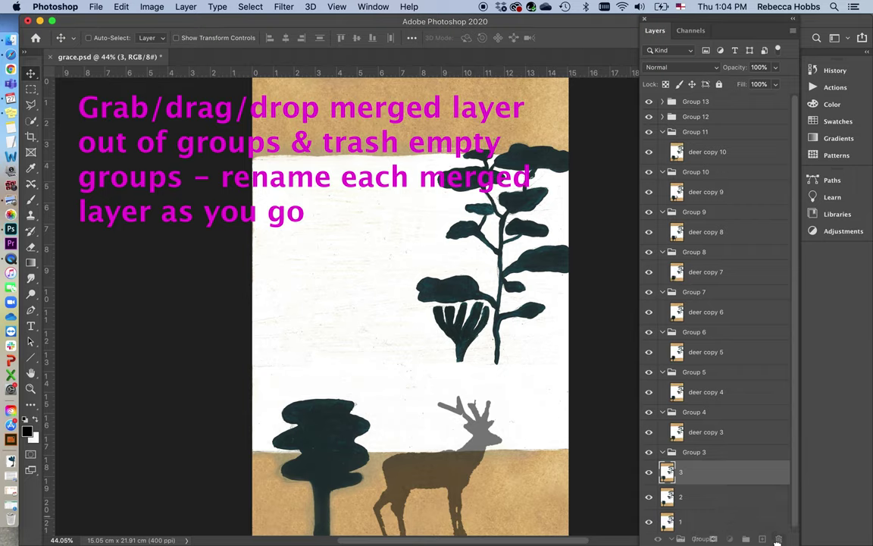
key(super+shift+g)
Rename the deer copy 3 layer as 4 and move it out of Group 4 above layer 3, deleting the emptied group.
double_click(703, 433)
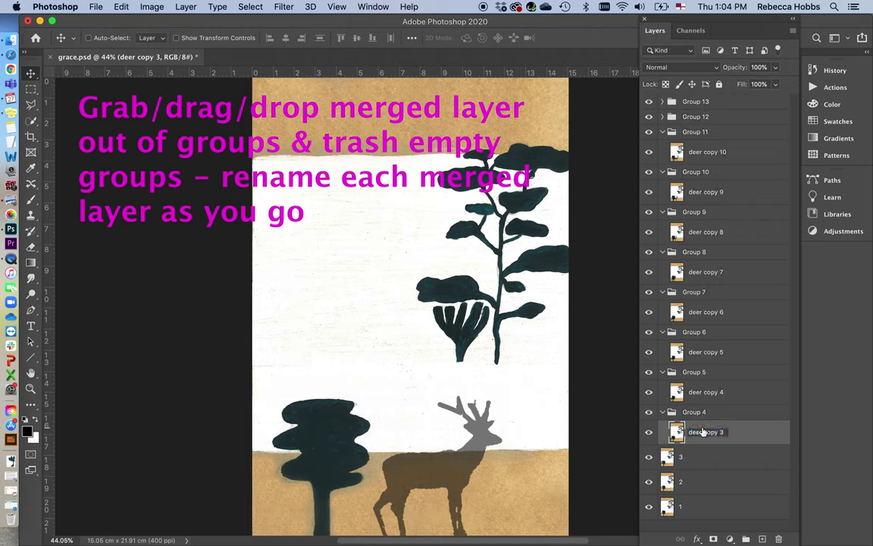
key(4)
double_click(711, 432)
text(4)
key(Return)
drag(677, 434, 679, 445)
drag(694, 412, 779, 536)
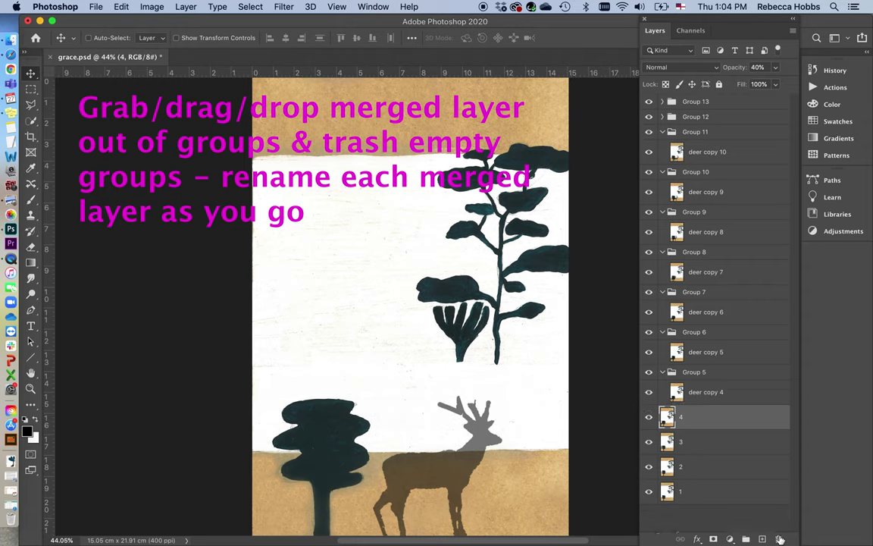
Rename the deer copy 4 layer as 5 and move it out of Group 5 above layer 4, deleting the emptied group.
double_click(703, 392)
text(5)
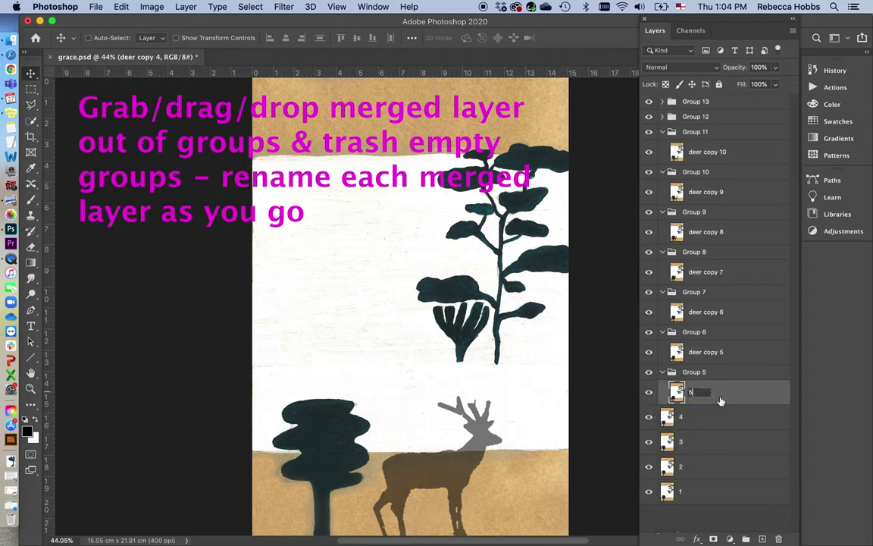
key(Return)
drag(686, 396, 685, 413)
drag(703, 372, 779, 539)
Rename the deer copy 5 layer as 6 and move it out of Group 6 above layer 5, deleting the emptied group.
double_click(713, 353)
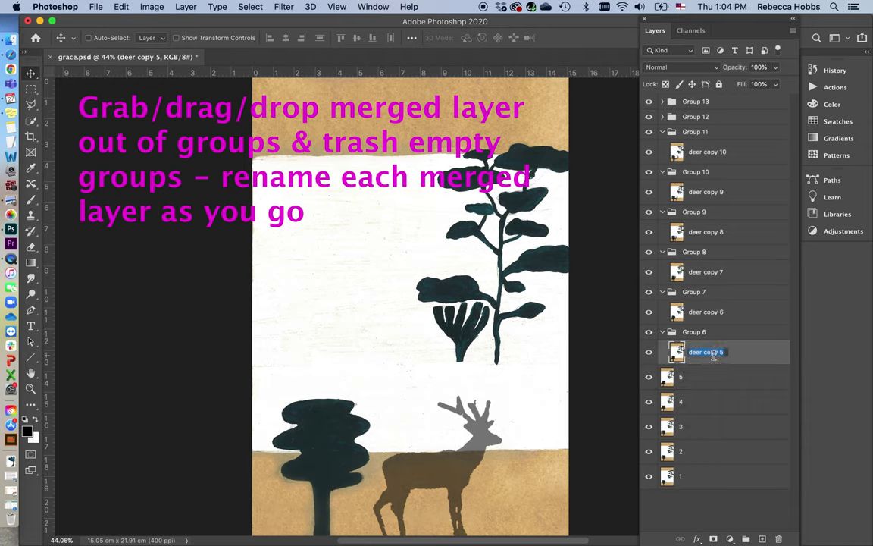
text(6)
key(Return)
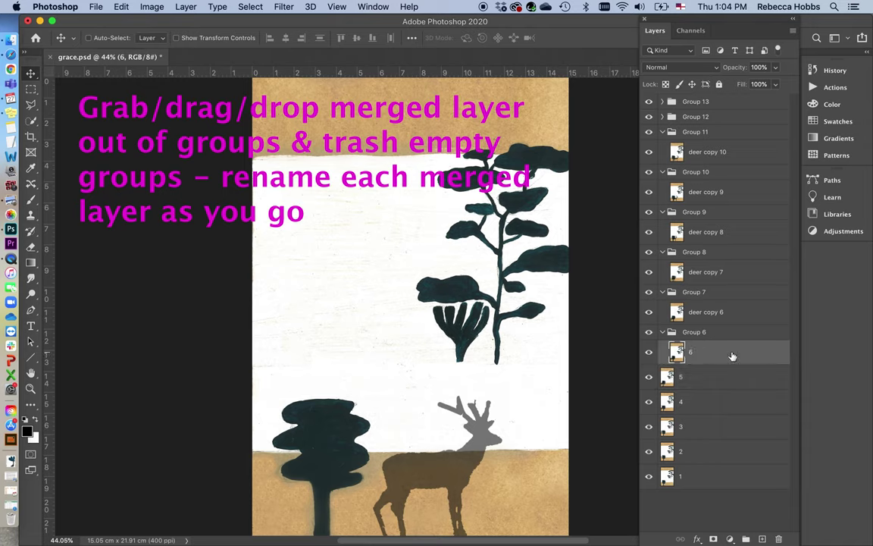
drag(732, 357, 727, 369)
drag(718, 332, 779, 539)
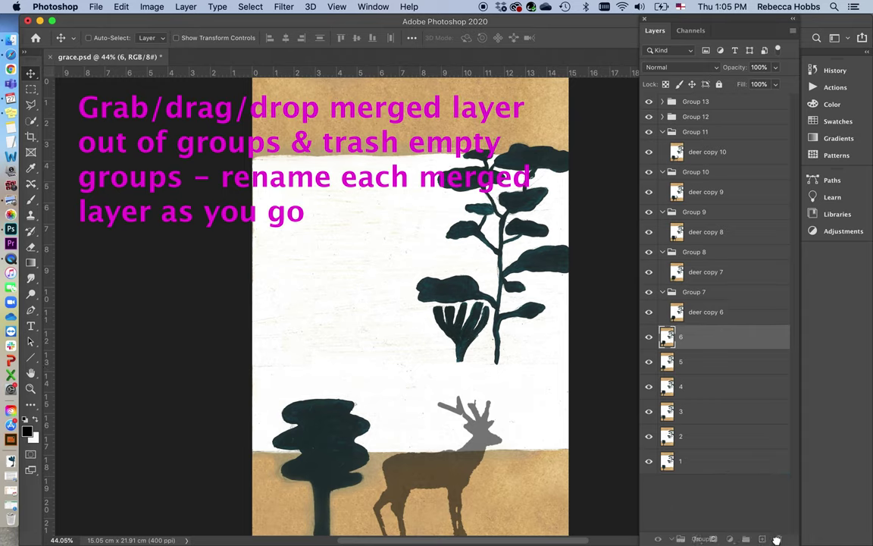
Rename the deer copy 6 layer as 7 and move it out of Group 7 above layer 6, deleting the emptied group.
double_click(713, 314)
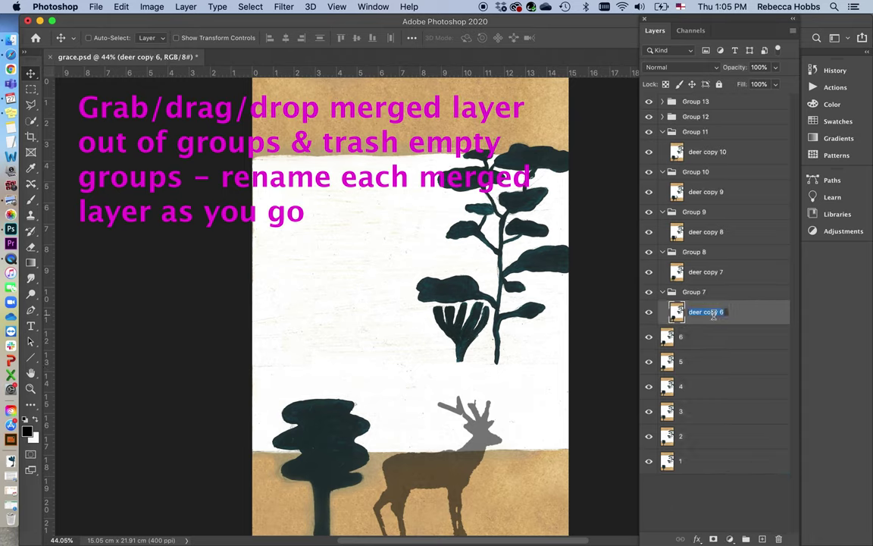
text(7)
key(Return)
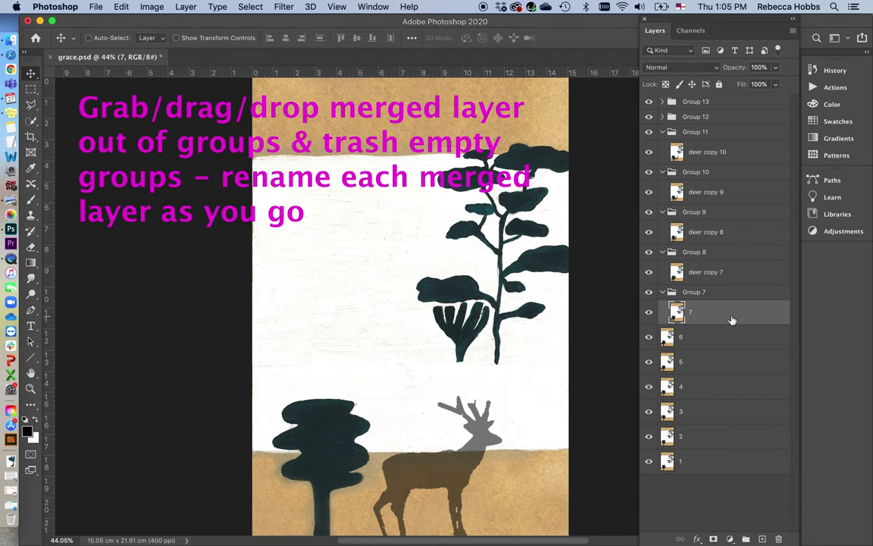
double_click(705, 317)
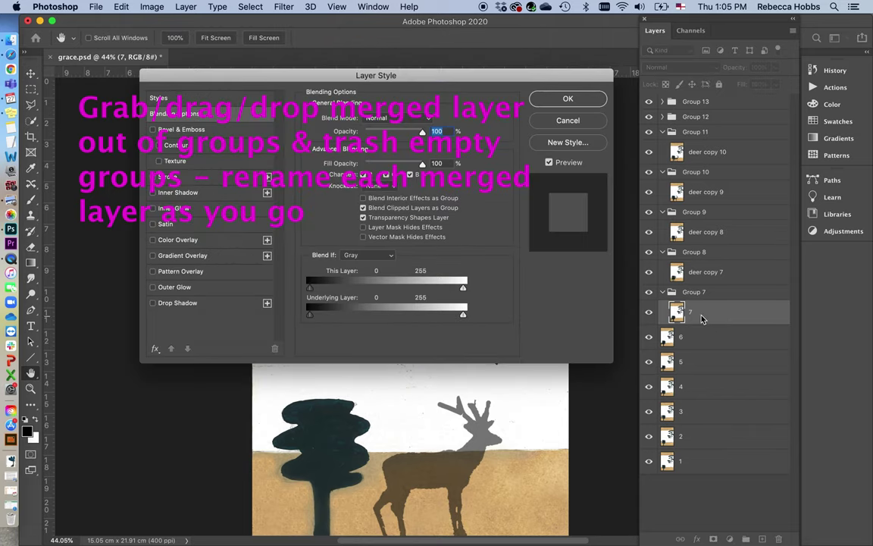
click(572, 123)
drag(705, 312, 778, 538)
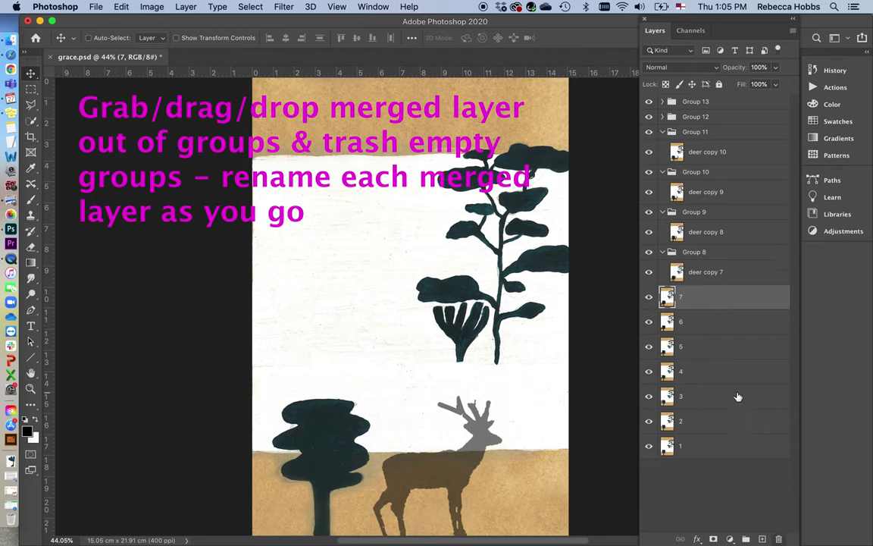
Rename the deer copy 7 layer as 8 and move it out of Group 8 above layer 7, deleting the emptied group.
double_click(697, 273)
text(8)
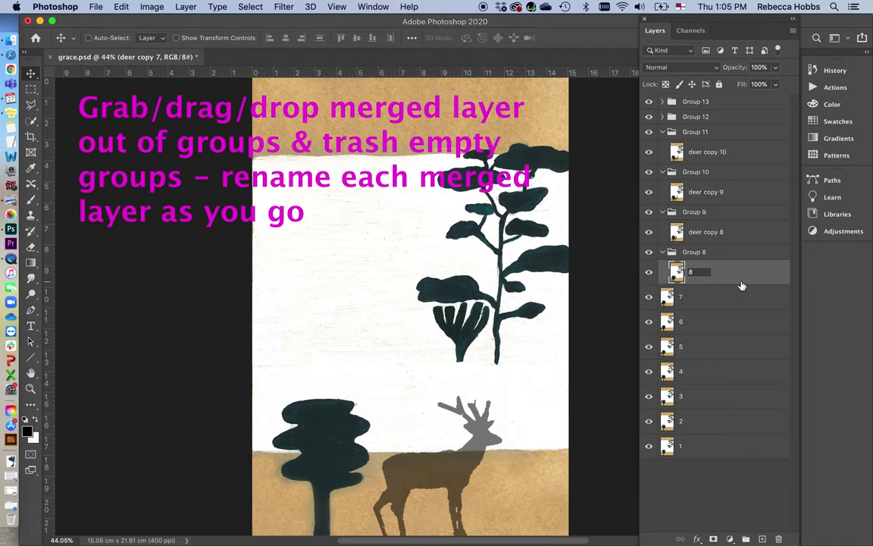
key(Return)
double_click(728, 279)
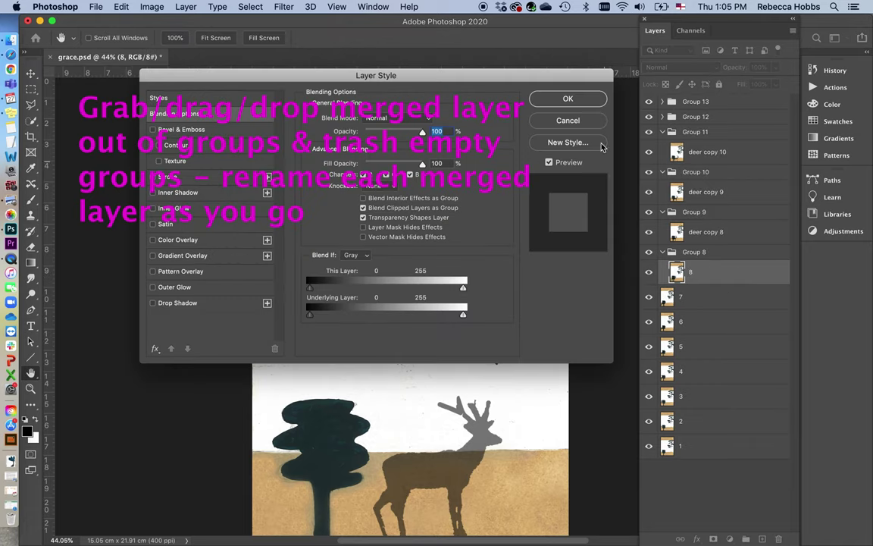
click(585, 126)
drag(738, 268, 696, 293)
drag(717, 254, 778, 538)
Rename the deer copy 8 layer as 9 and move it out of Group 9 above layer 8, deleting the emptied group.
double_click(712, 234)
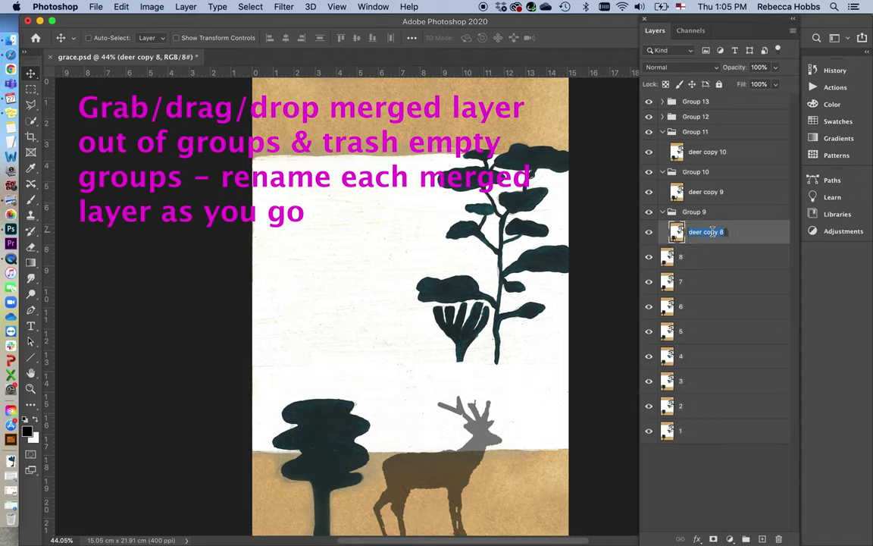
text(9)
key(Return)
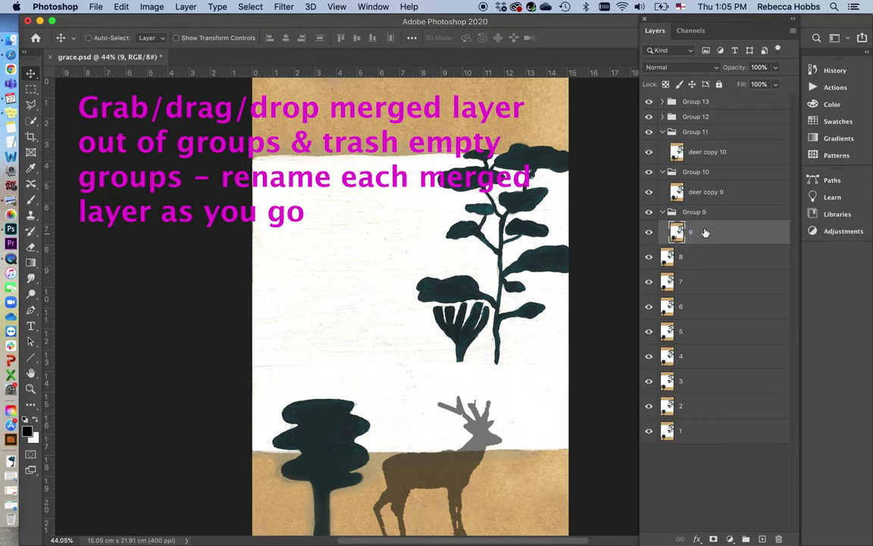
drag(675, 232, 670, 249)
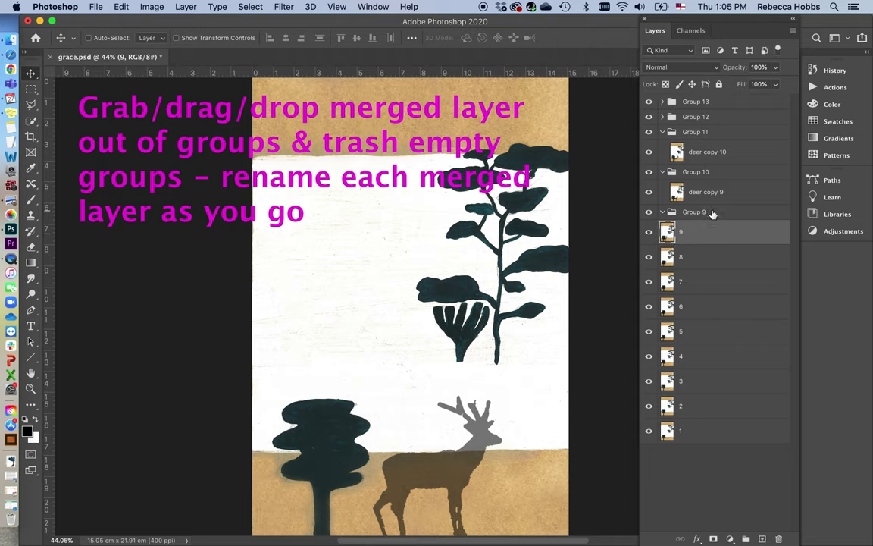
drag(712, 214, 781, 537)
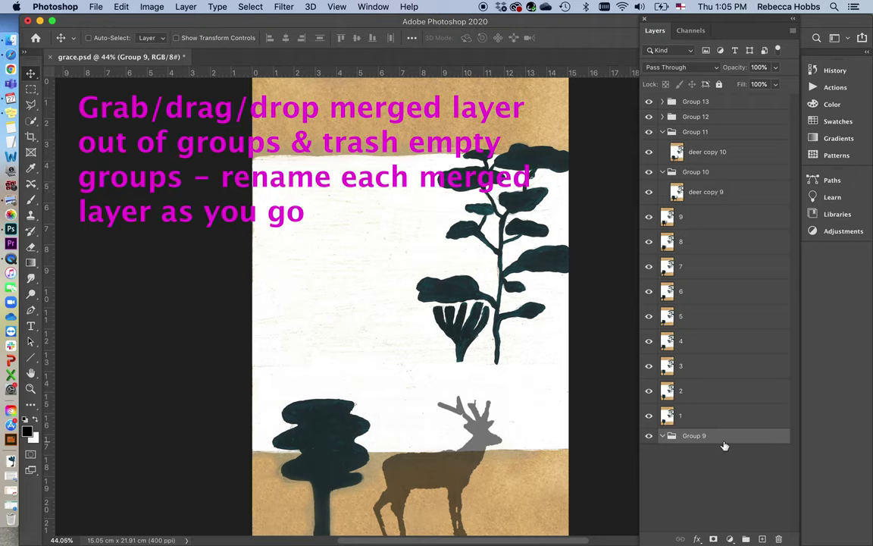
drag(723, 438, 780, 538)
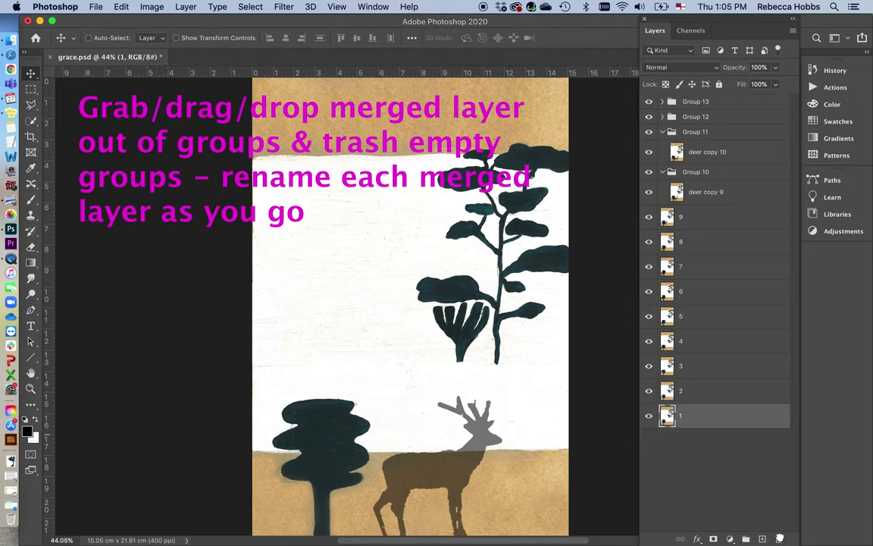
Rename the deer copy 9 layer as 10 and move it out of Group 10 above layer 9.
double_click(707, 193)
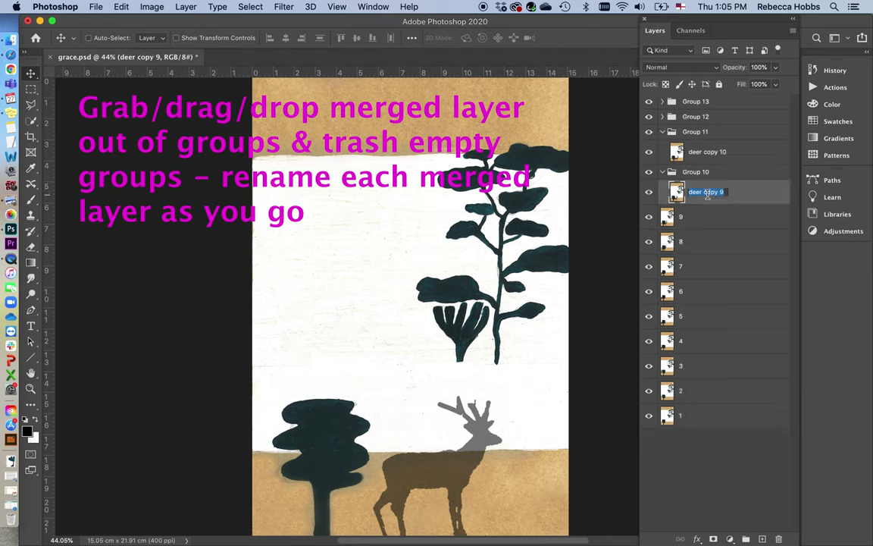
text(10)
click(743, 239)
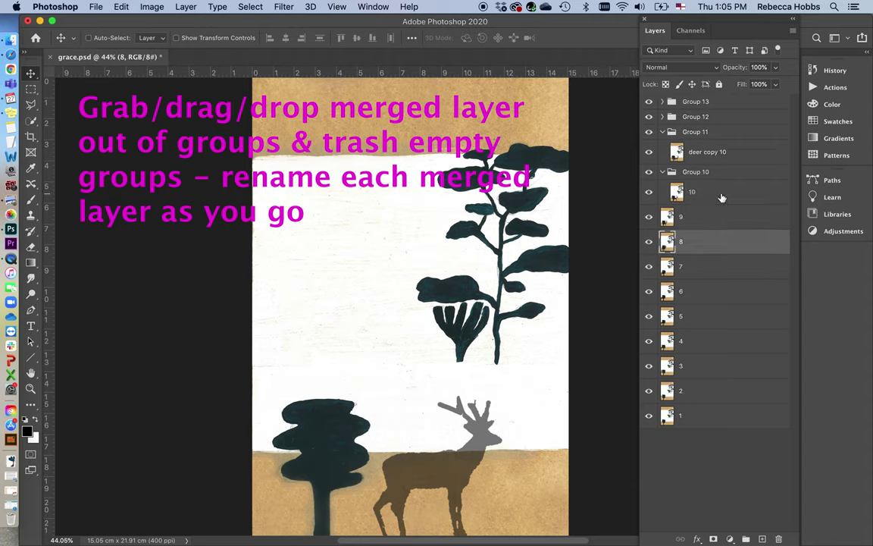
drag(721, 197, 692, 207)
Rename the deer copy 10 layer as 11 and place it above layer 10 outside Group 11, deleting the emptied Groups 10 and 11.
double_click(702, 152)
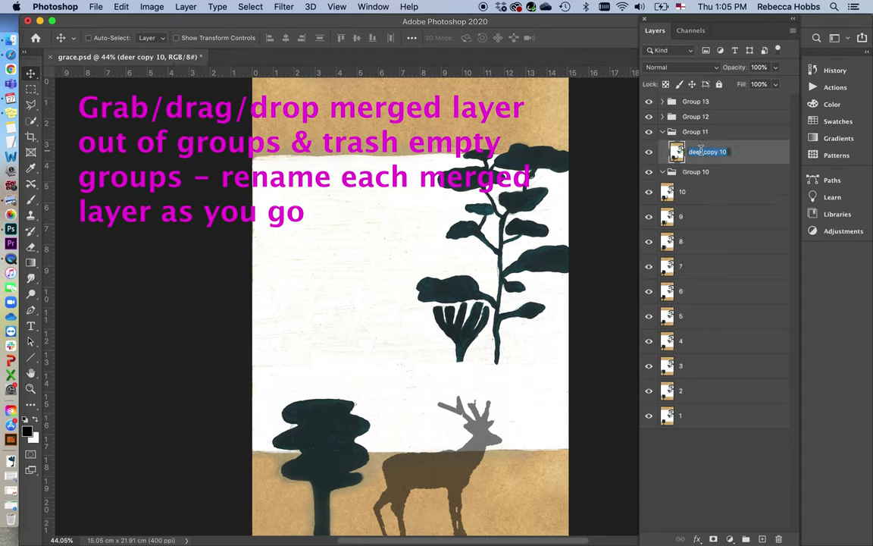
text(11)
click(729, 190)
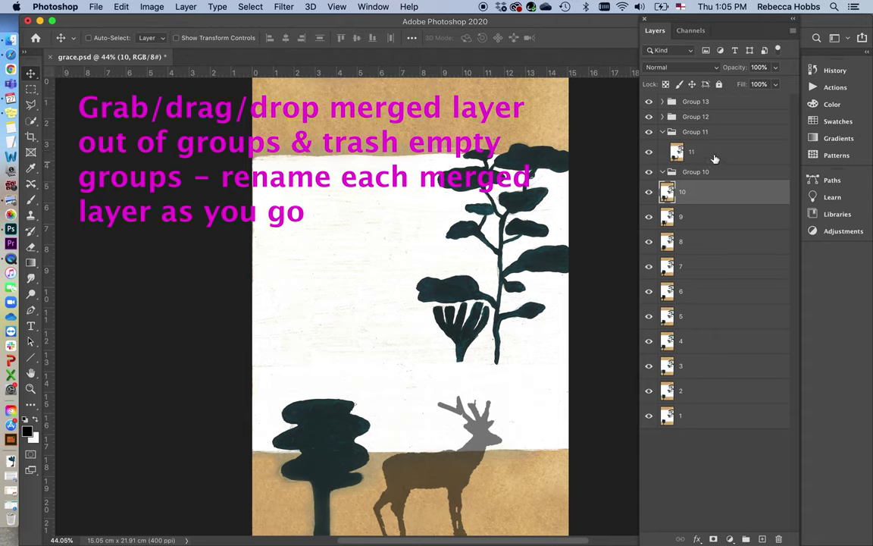
drag(703, 153, 778, 539)
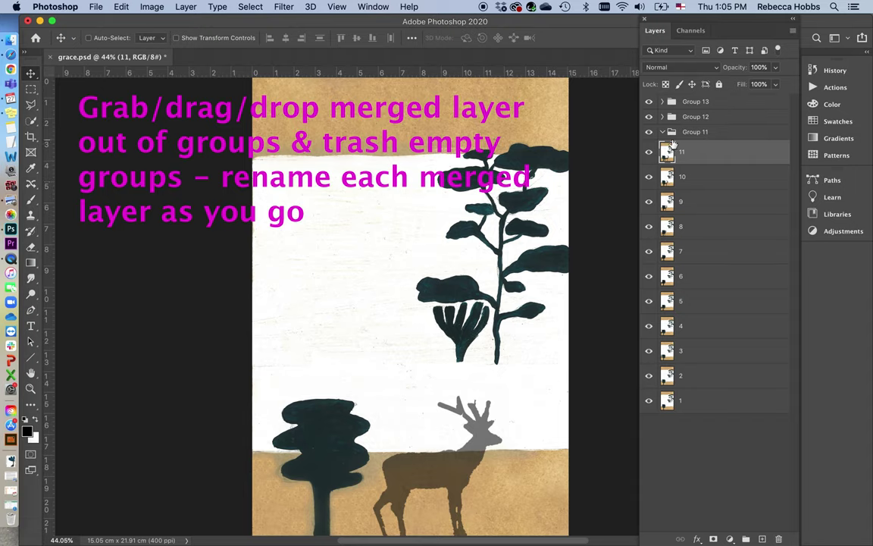
click(661, 134)
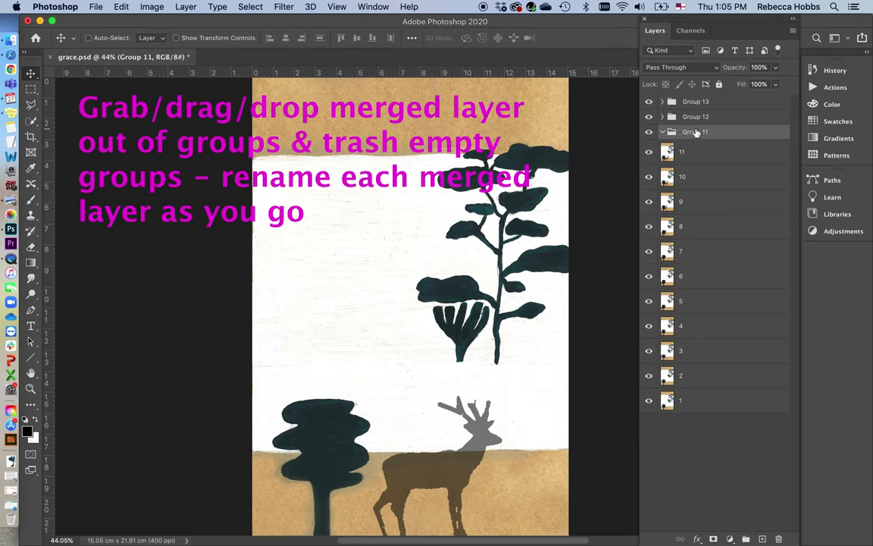
drag(697, 133, 779, 540)
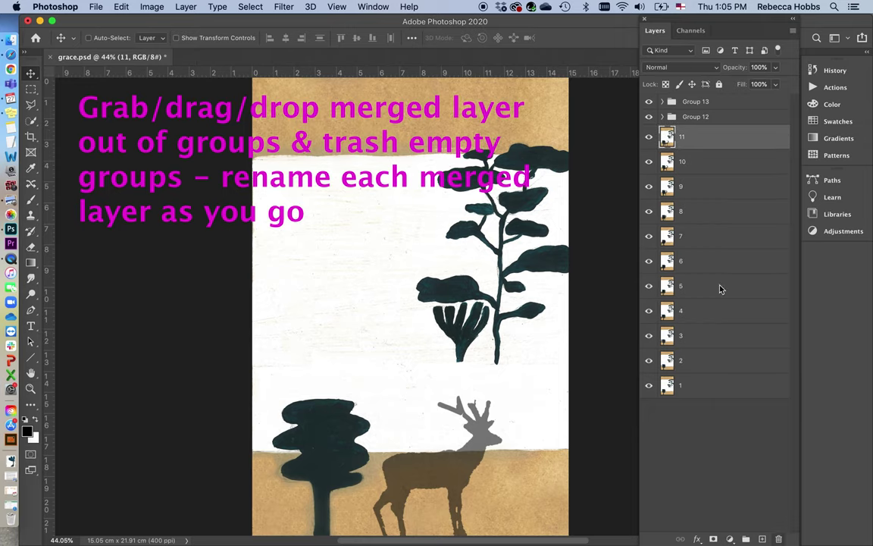
Rename the deer copy 11 layer as 12 and move it out of Group 12 above layer 11, deleting the emptied group.
click(662, 117)
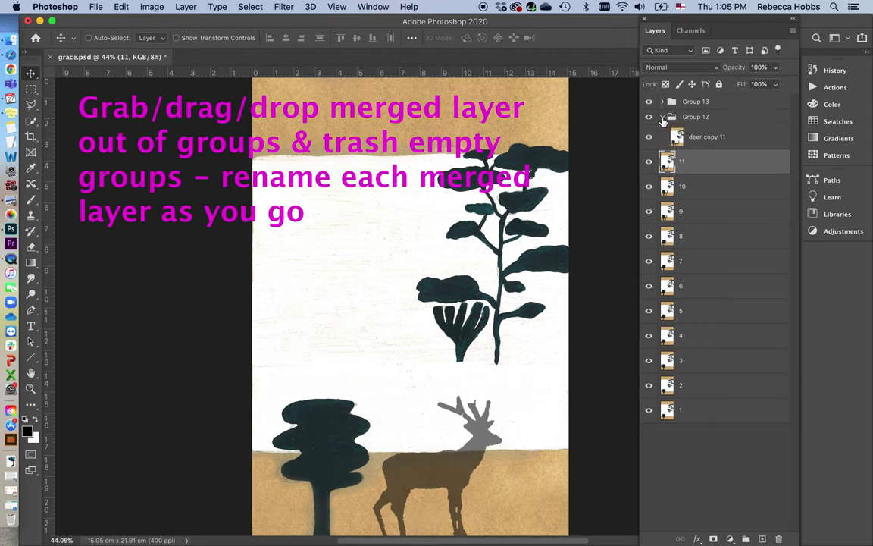
double_click(706, 137)
text(12)
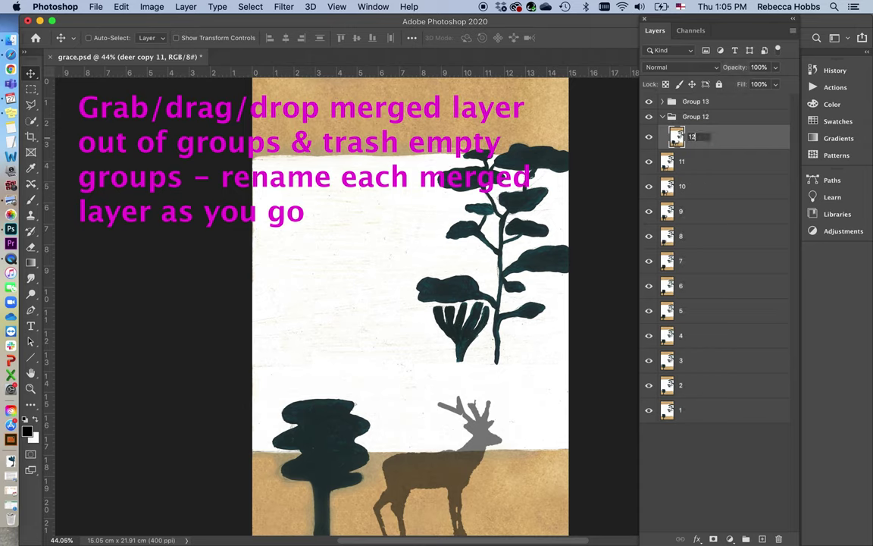
click(730, 163)
drag(699, 141, 778, 539)
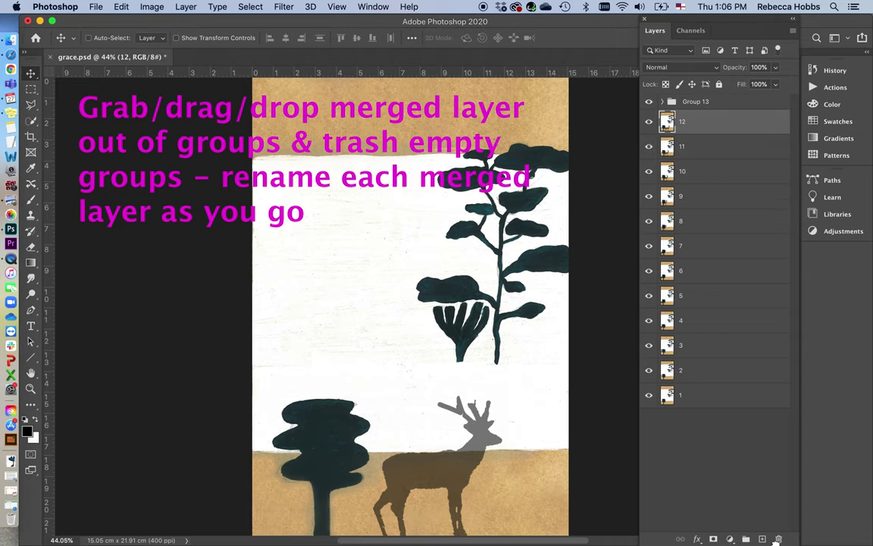
Rename the deer copy 12 layer as 13 and move it out of Group 13 above layer 12, deleting the emptied group.
click(662, 102)
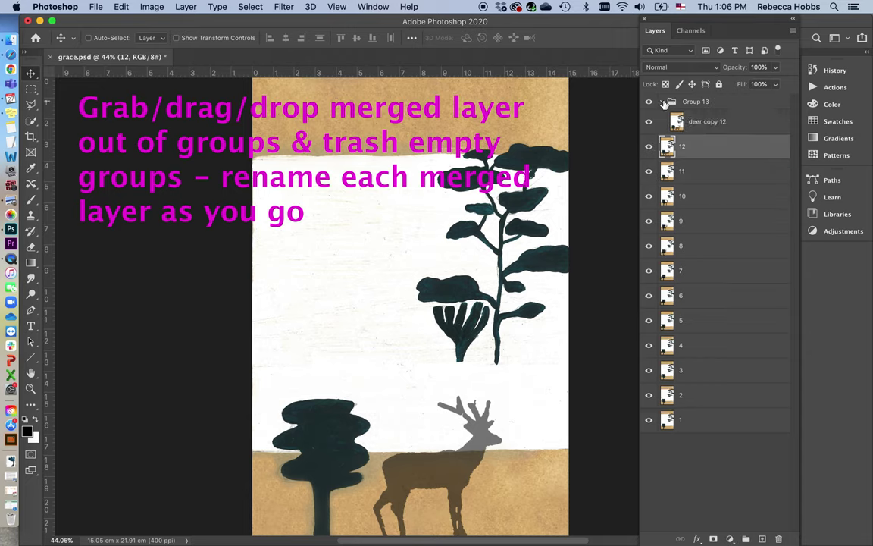
double_click(698, 122)
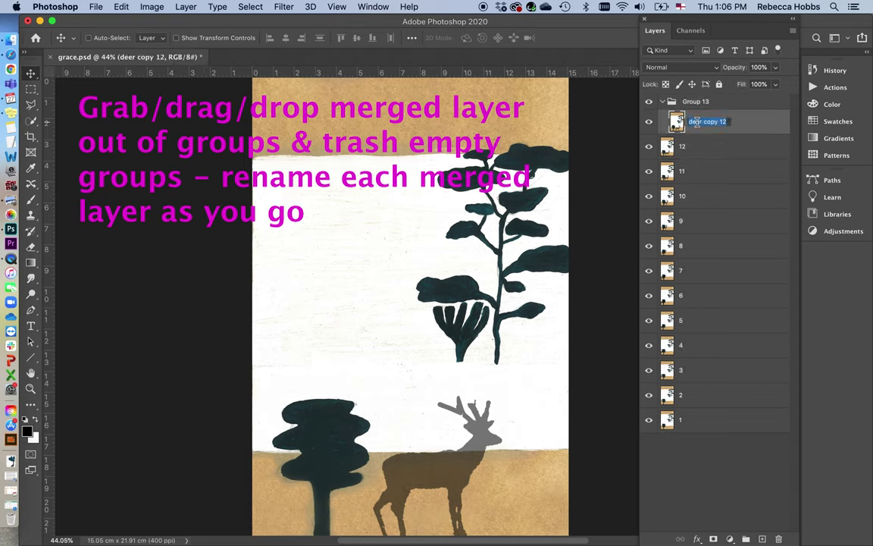
text(13)
key(Return)
drag(717, 125, 783, 540)
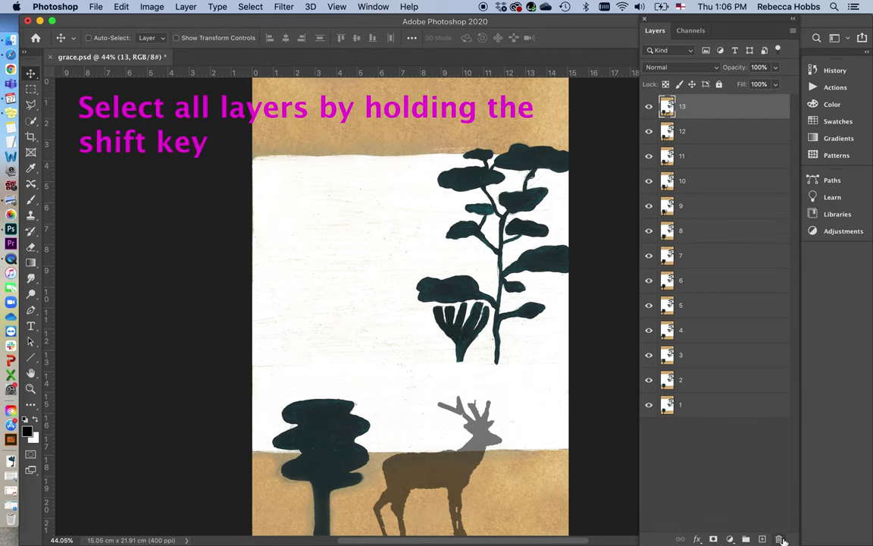
Select all layers from 13 down to 1 and create a frame animation in the Timeline.
shift+click(699, 414)
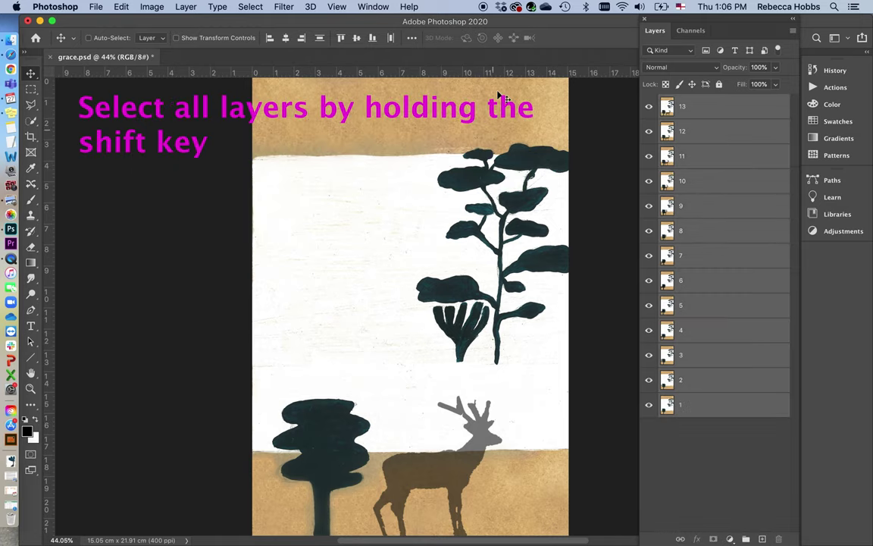
click(373, 6)
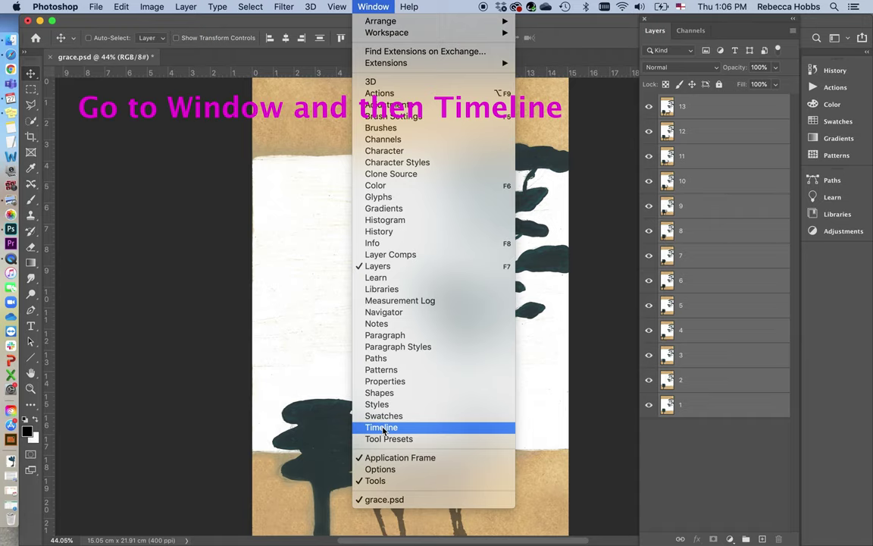
click(381, 427)
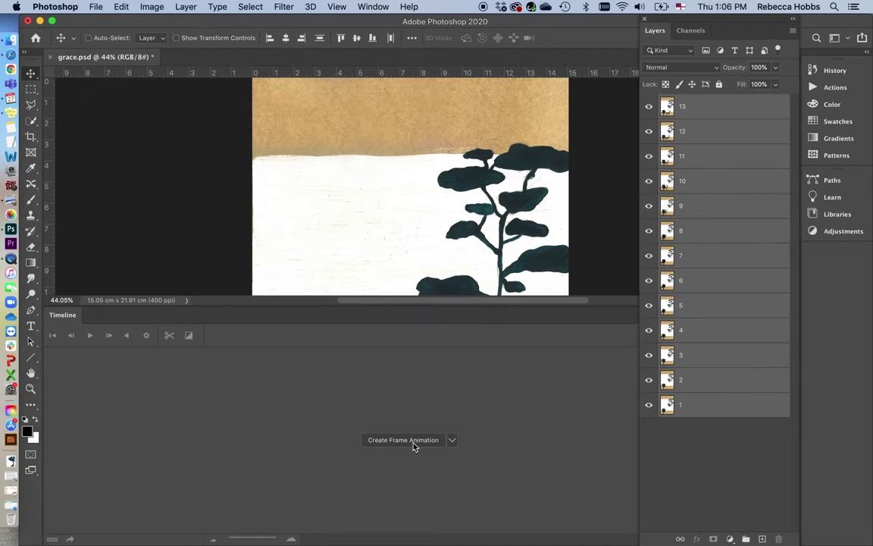
click(414, 448)
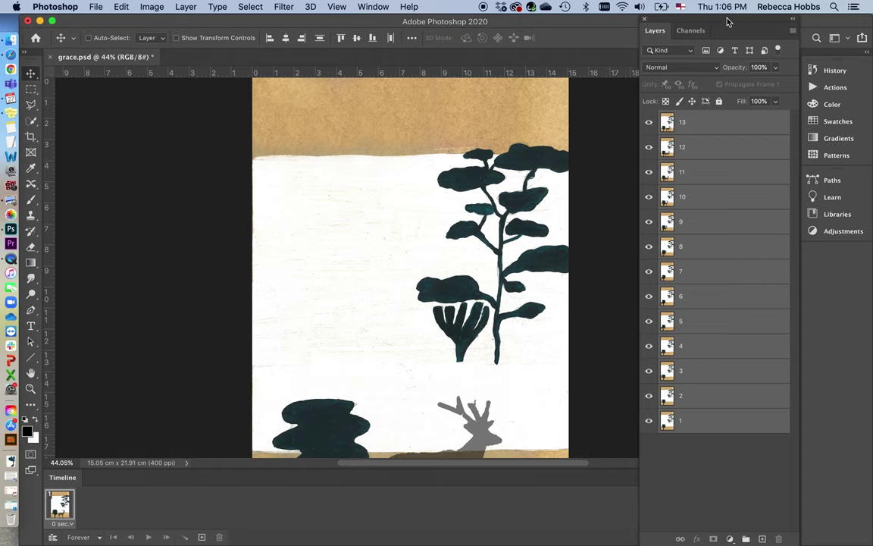
Make animation frames from the selected layers, then play the animation briefly and stop it.
key(shift+Tab)
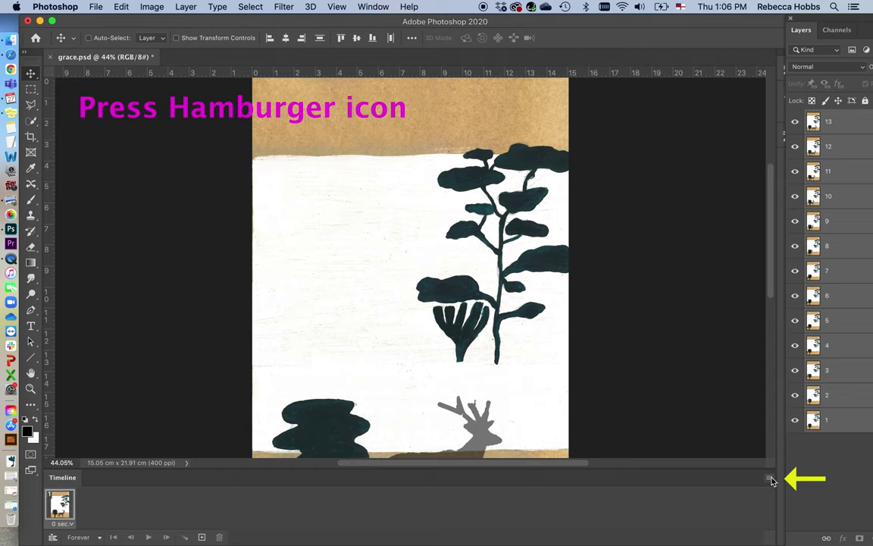
click(770, 479)
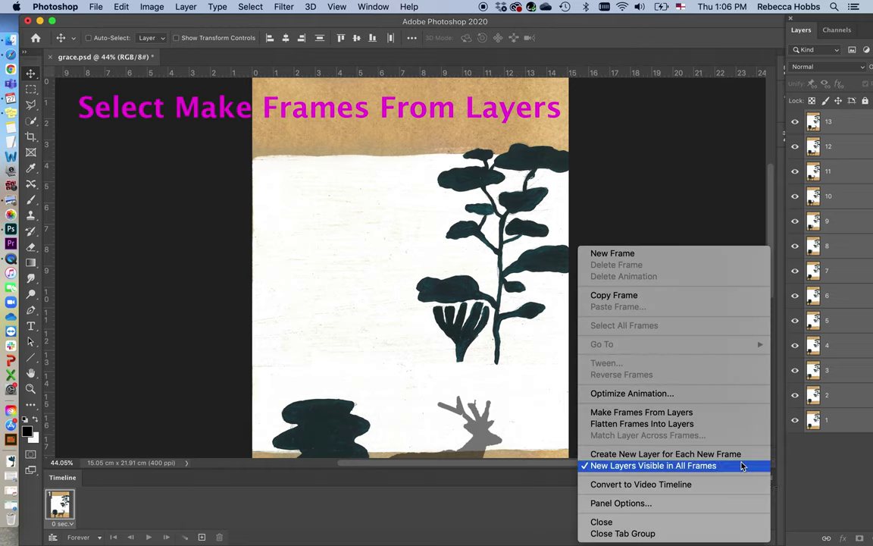
click(711, 414)
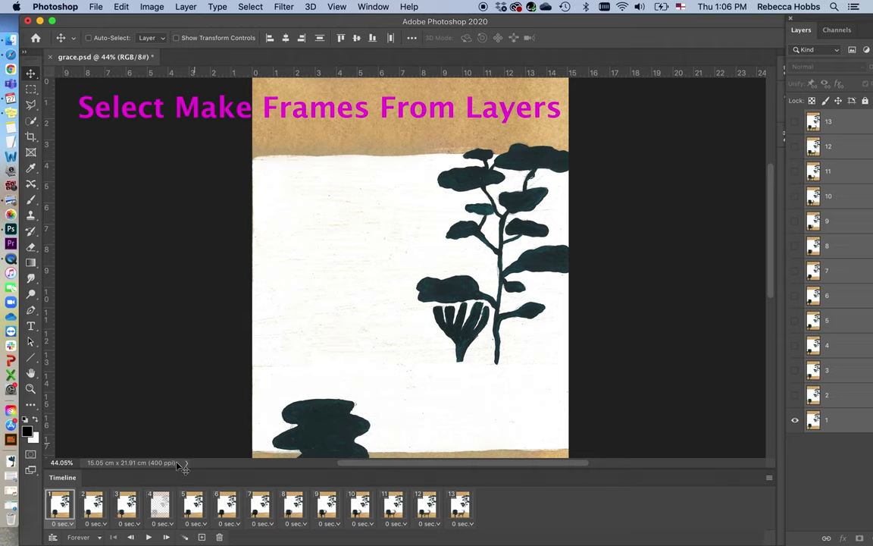
click(148, 537)
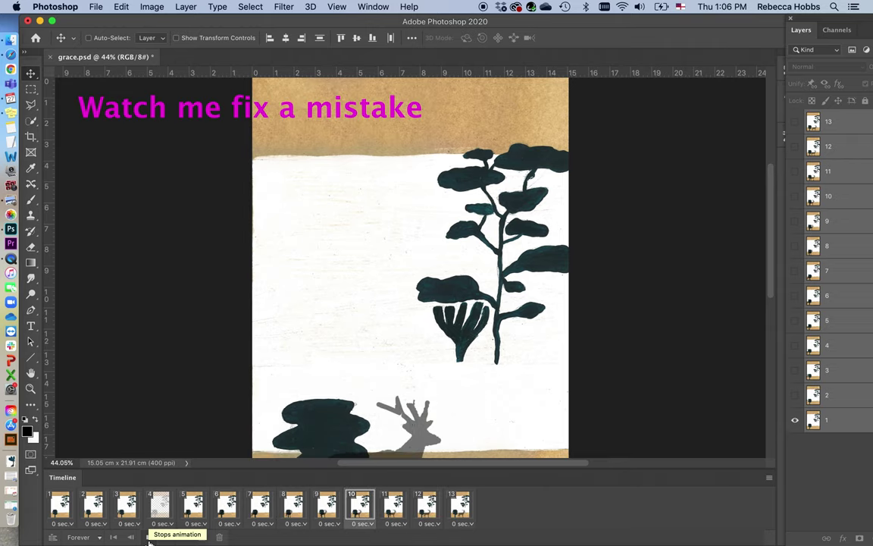
click(148, 537)
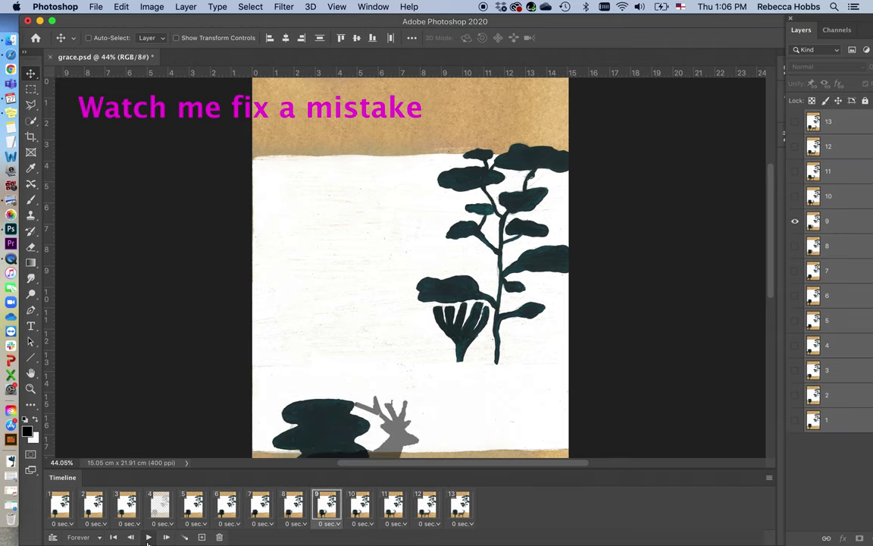
Hide layer 9 and show layer 4 in frame 9 of the animation.
click(837, 351)
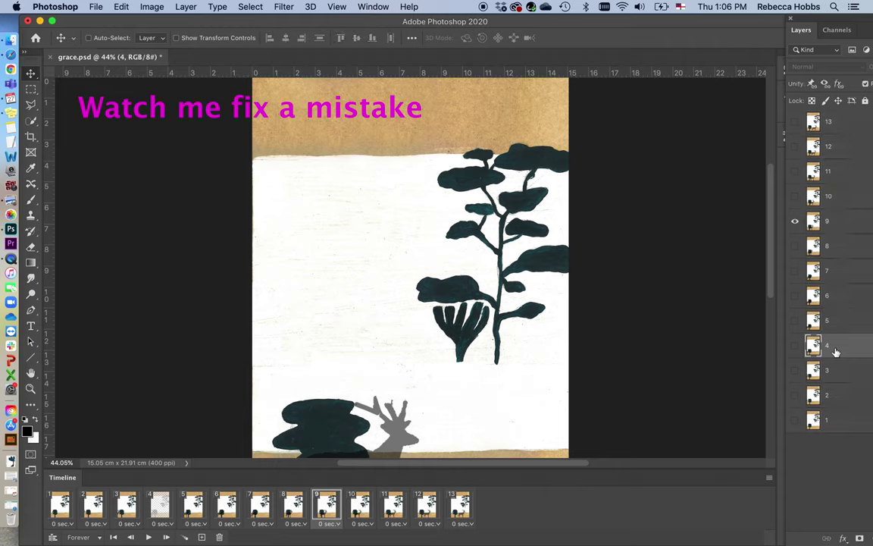
click(795, 220)
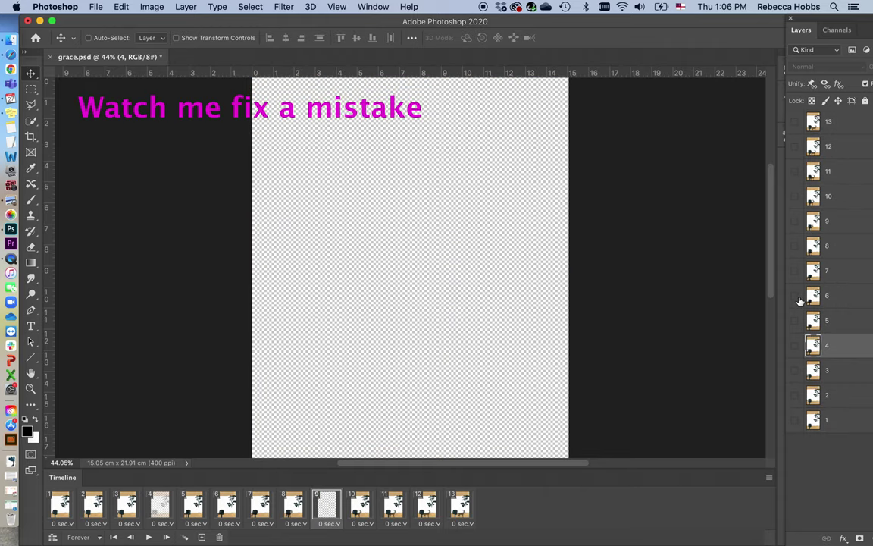
click(795, 346)
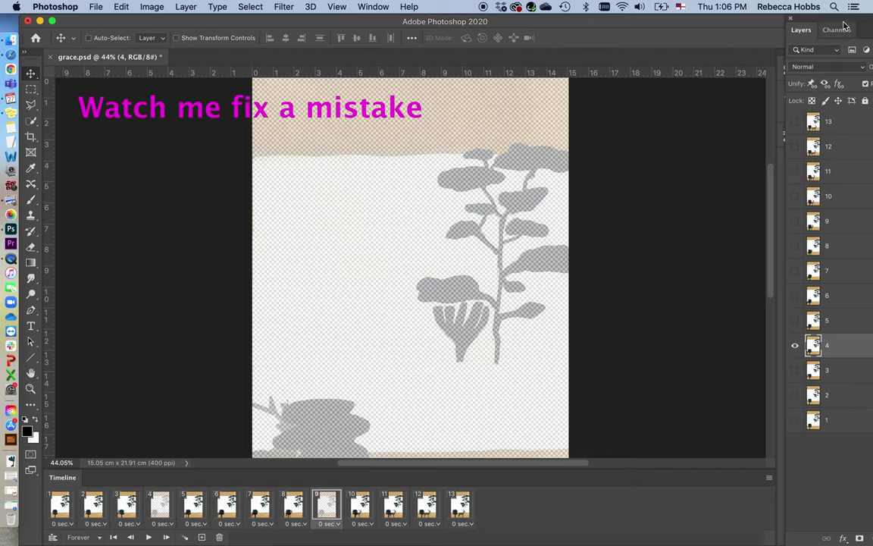
Detach Channels from the Layers panel, delete the semi-transparent layer 4 and hide the Layers panel.
drag(801, 30, 820, 252)
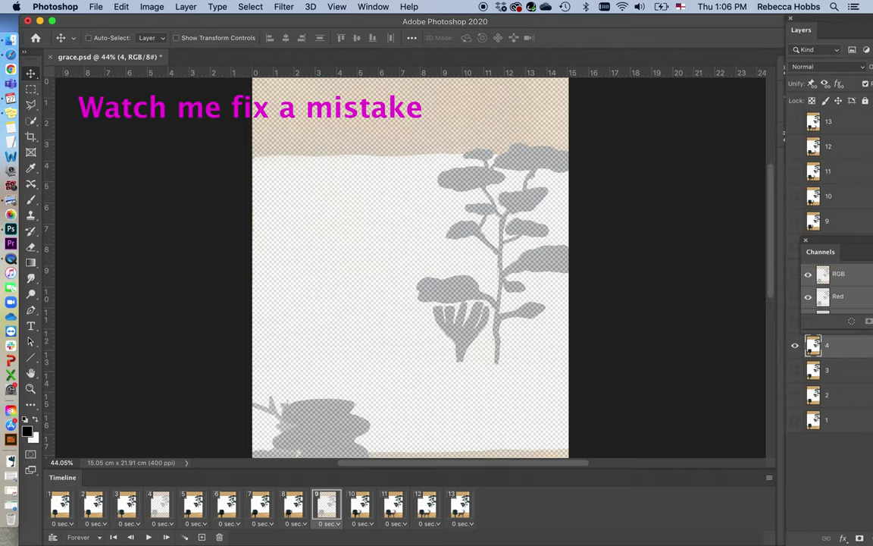
drag(848, 22, 705, 15)
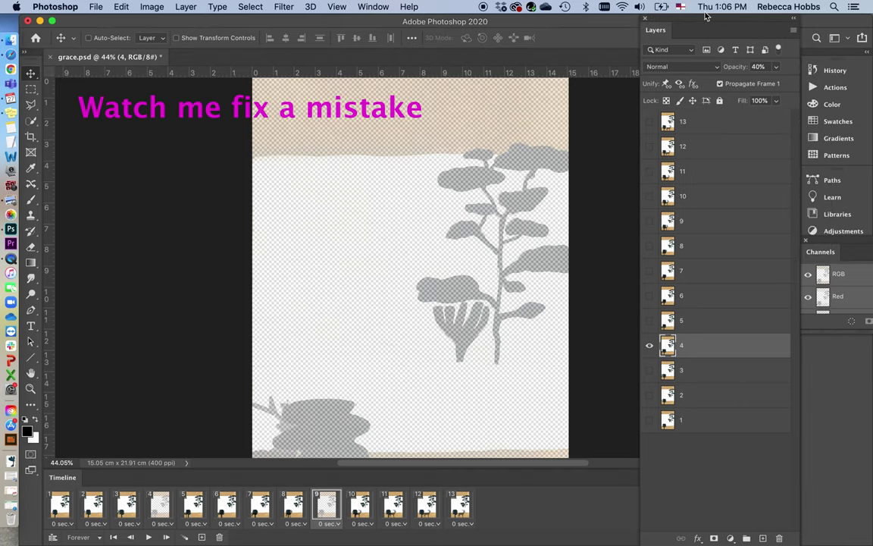
drag(745, 345, 778, 538)
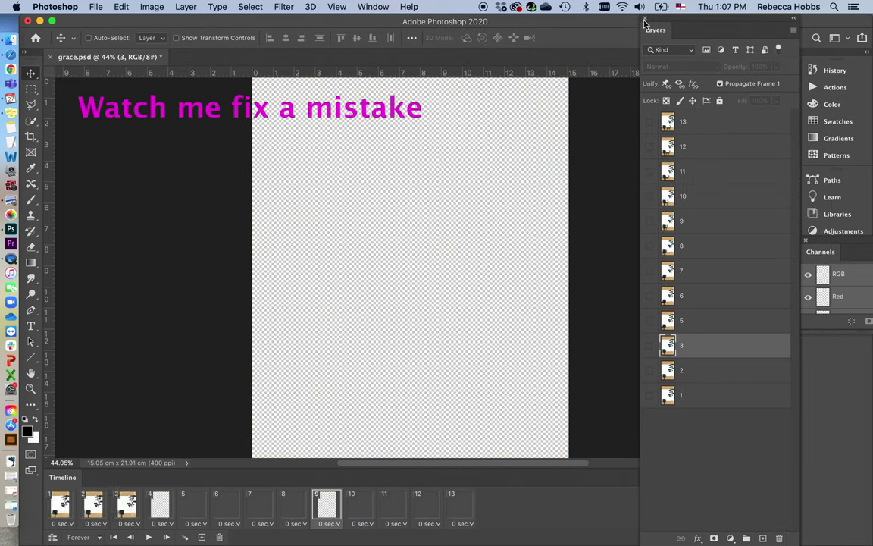
key(F7)
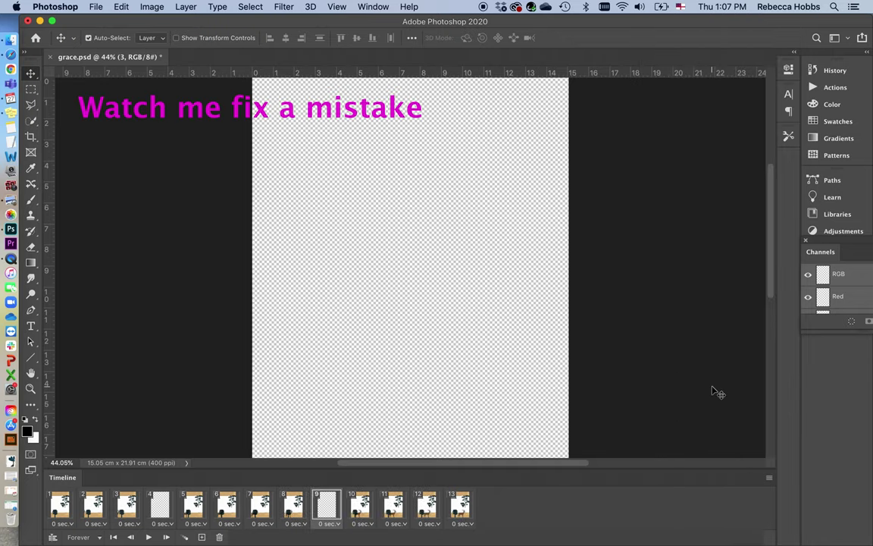
scroll(714, 391, down, 2)
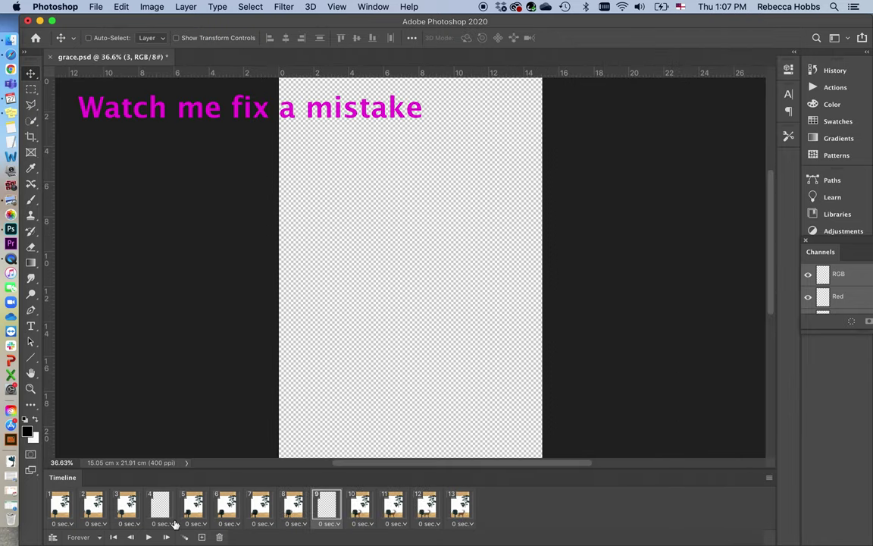
Play the animation briefly, stop it on frame 2 and bring back the Layers panel.
click(151, 538)
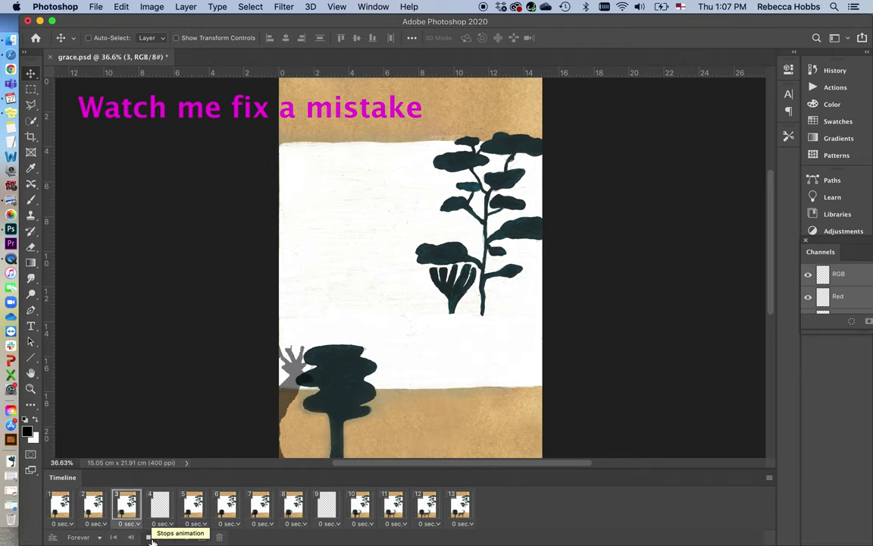
click(151, 537)
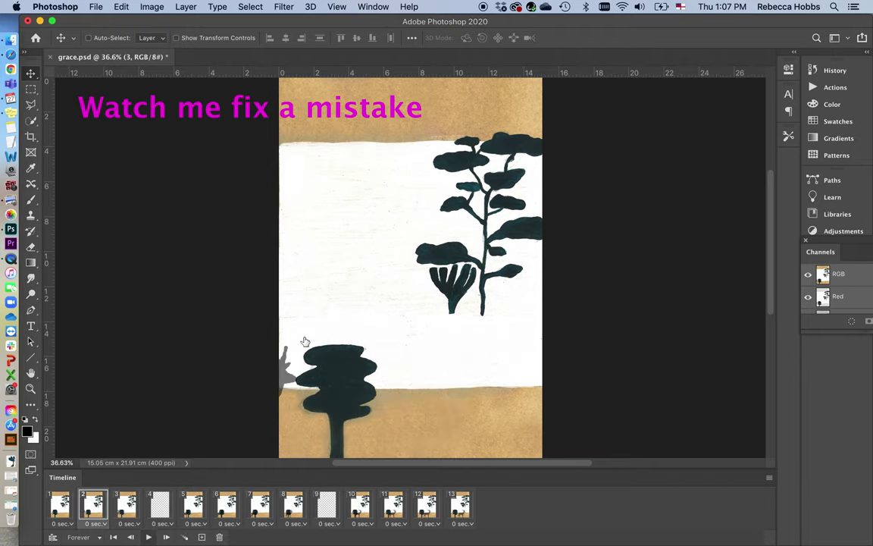
click(364, 6)
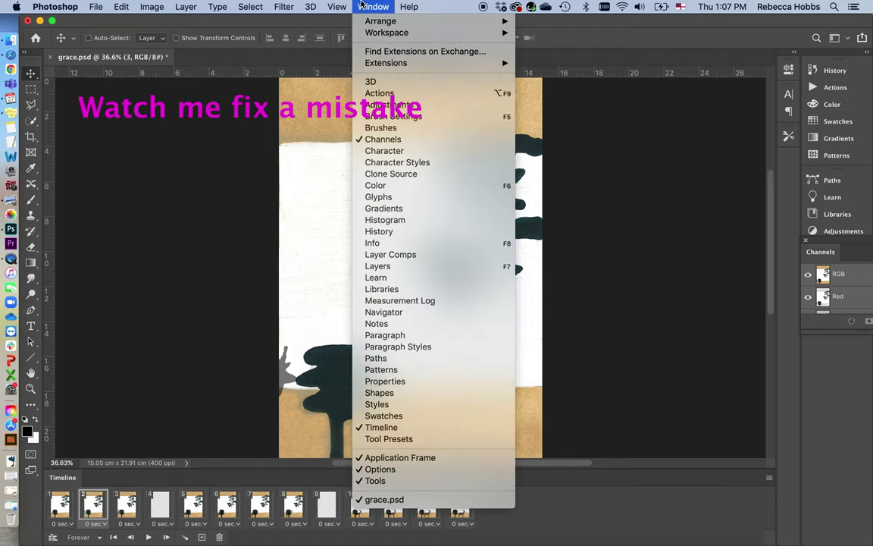
click(393, 269)
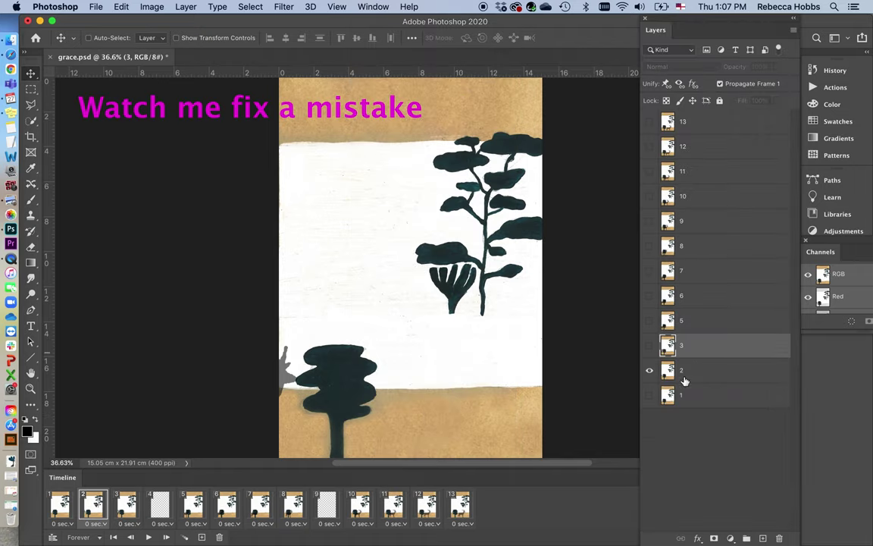
Select layer 2 and make every layer from 1 up to 13 visible in animation frame 2.
click(708, 368)
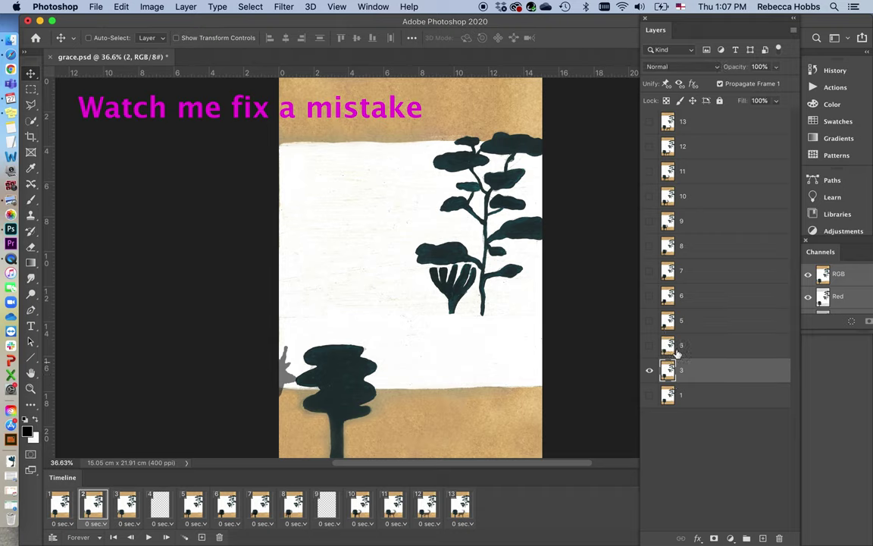
click(650, 345)
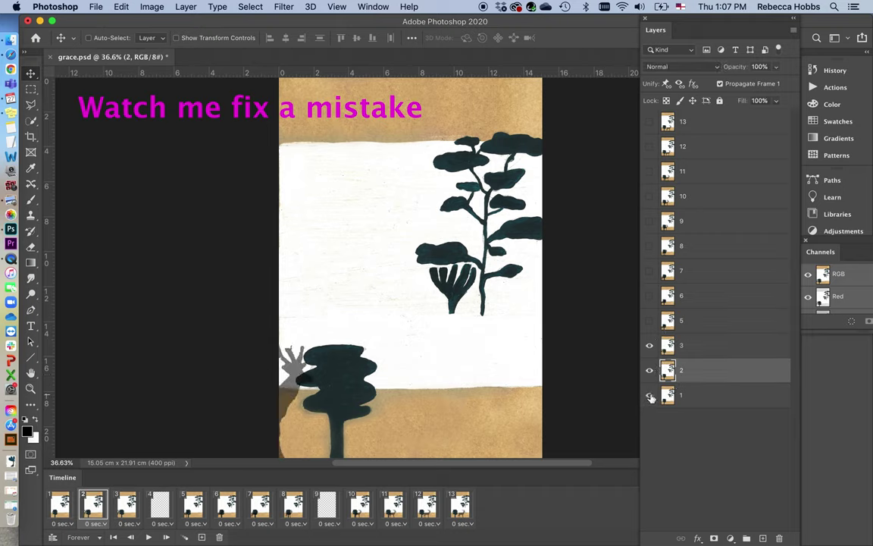
click(649, 370)
click(649, 346)
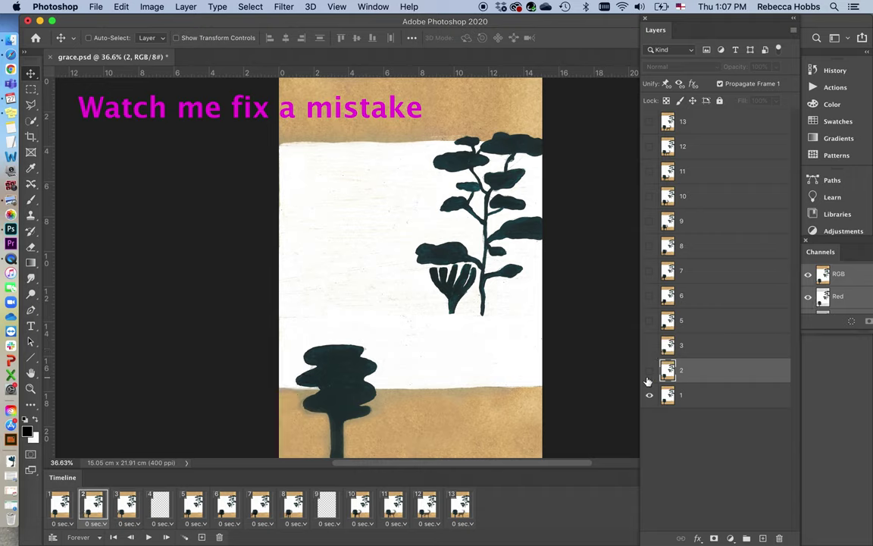
click(649, 370)
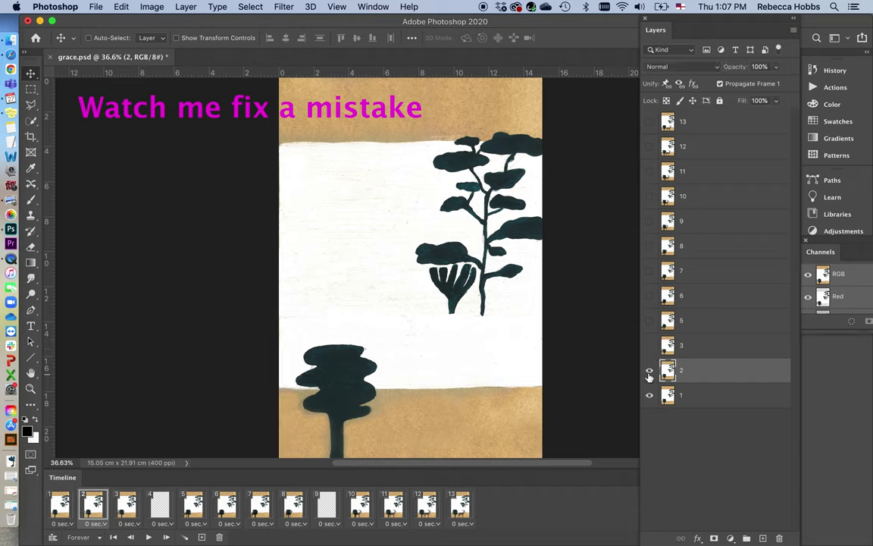
click(650, 322)
click(650, 296)
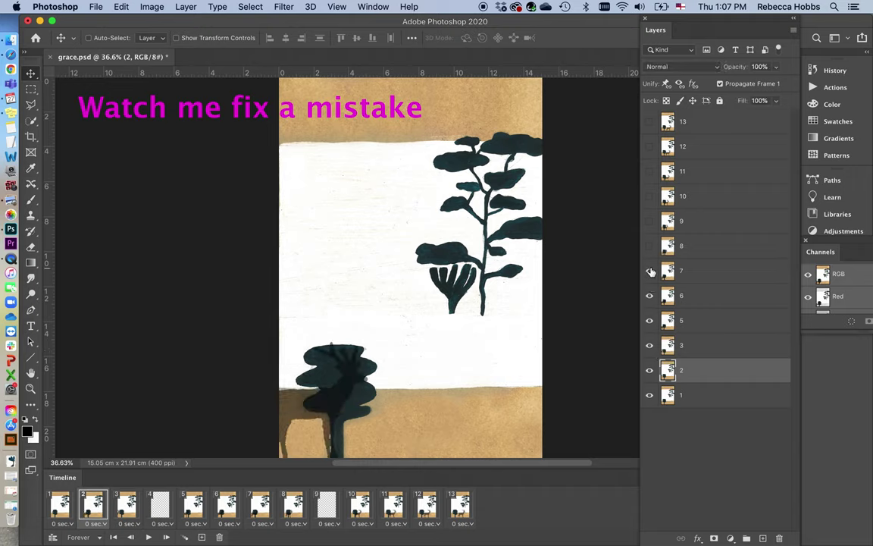
click(649, 271)
click(650, 246)
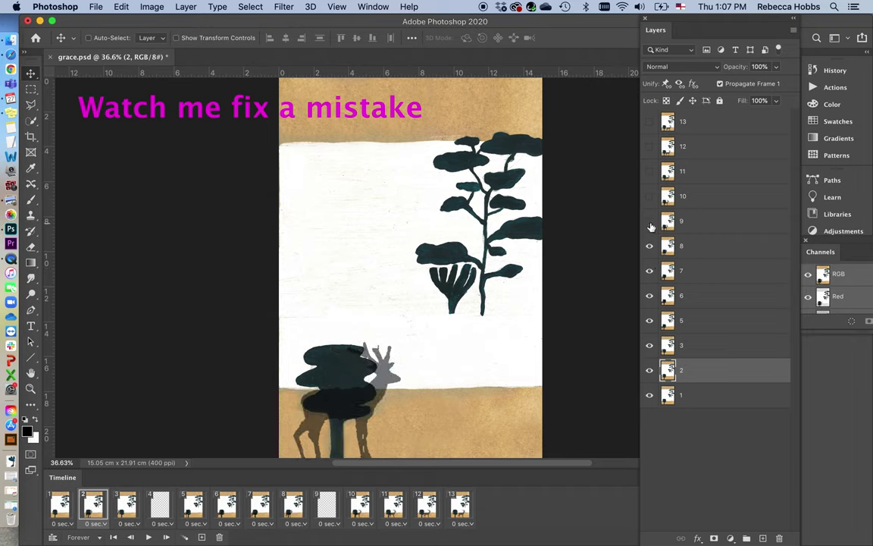
click(649, 220)
click(650, 196)
click(649, 171)
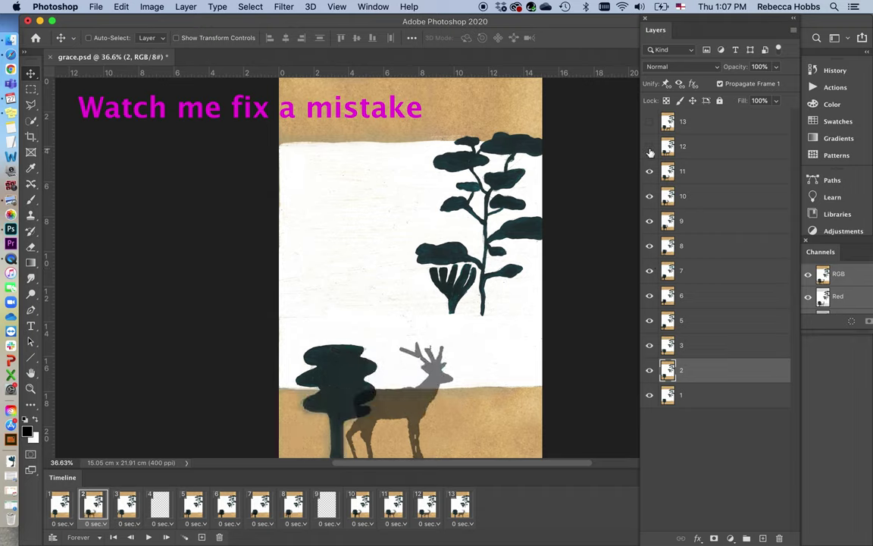
click(650, 147)
click(649, 121)
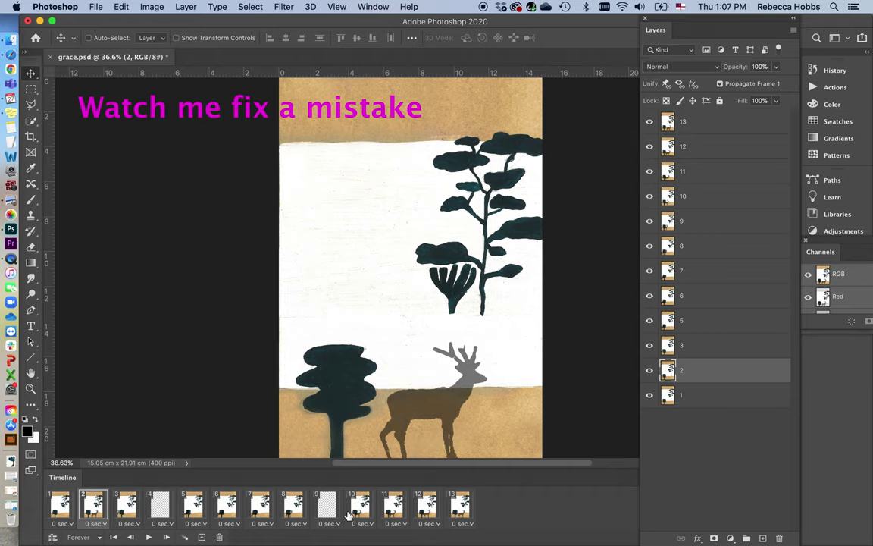
Delete the empty animation frames 9 and 4 from the Timeline.
click(328, 507)
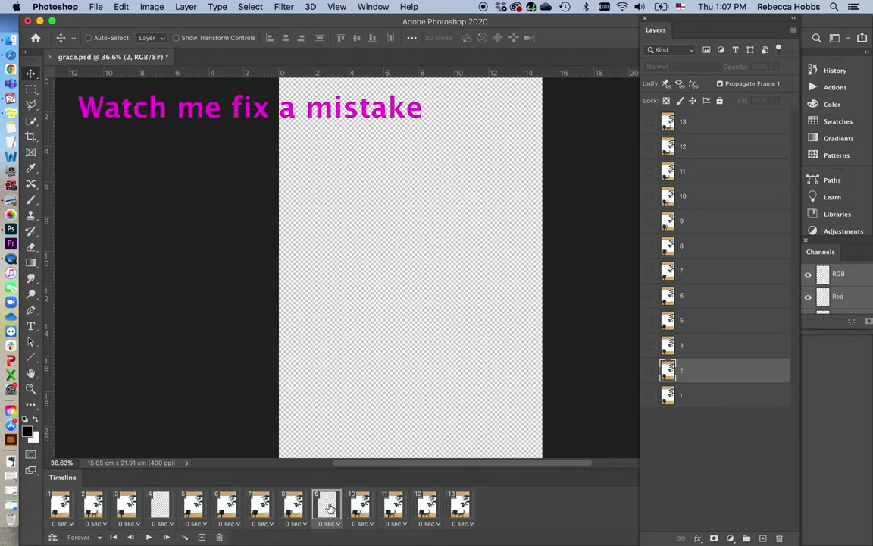
key(Delete)
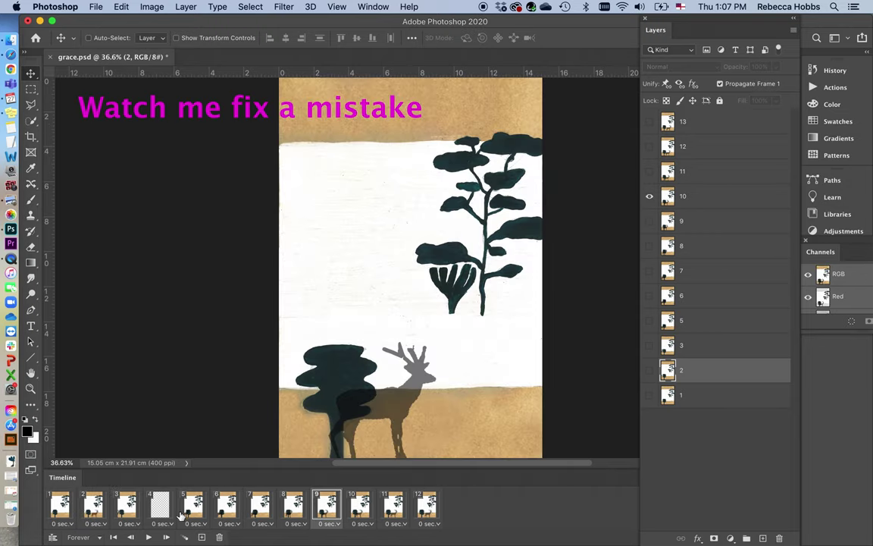
click(158, 506)
drag(216, 536, 219, 537)
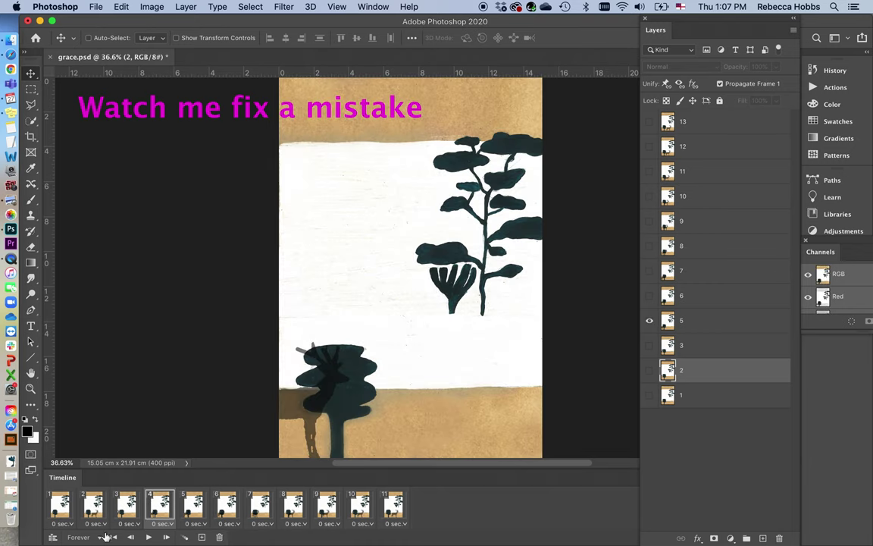
Play the shortened animation and choose Forever as its looping option.
click(149, 537)
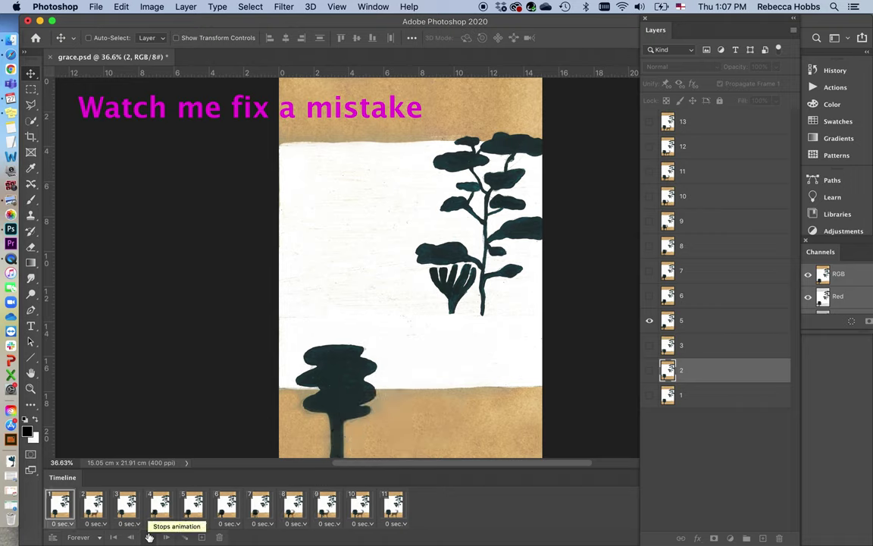
click(82, 537)
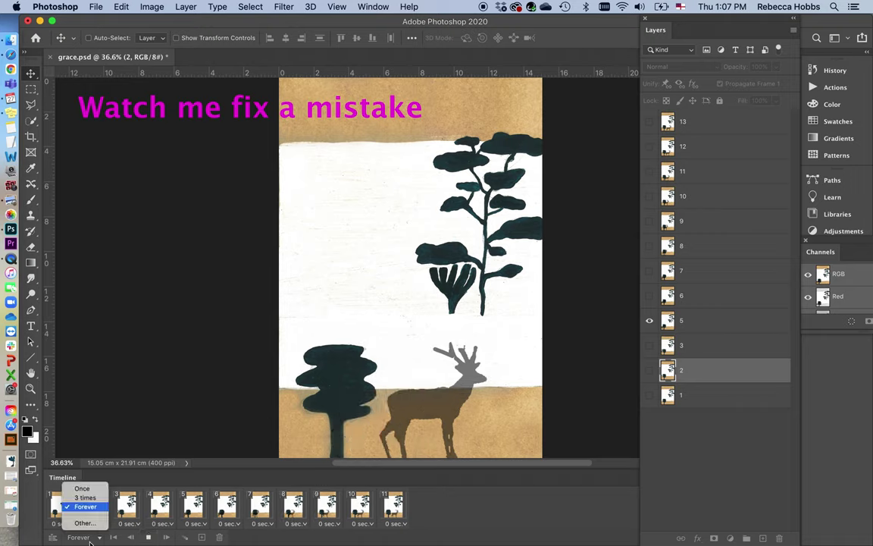
click(83, 507)
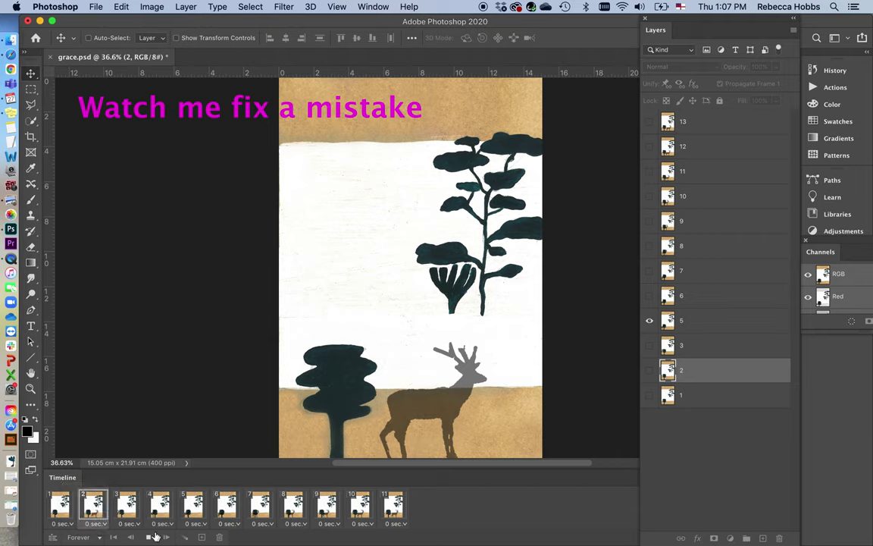